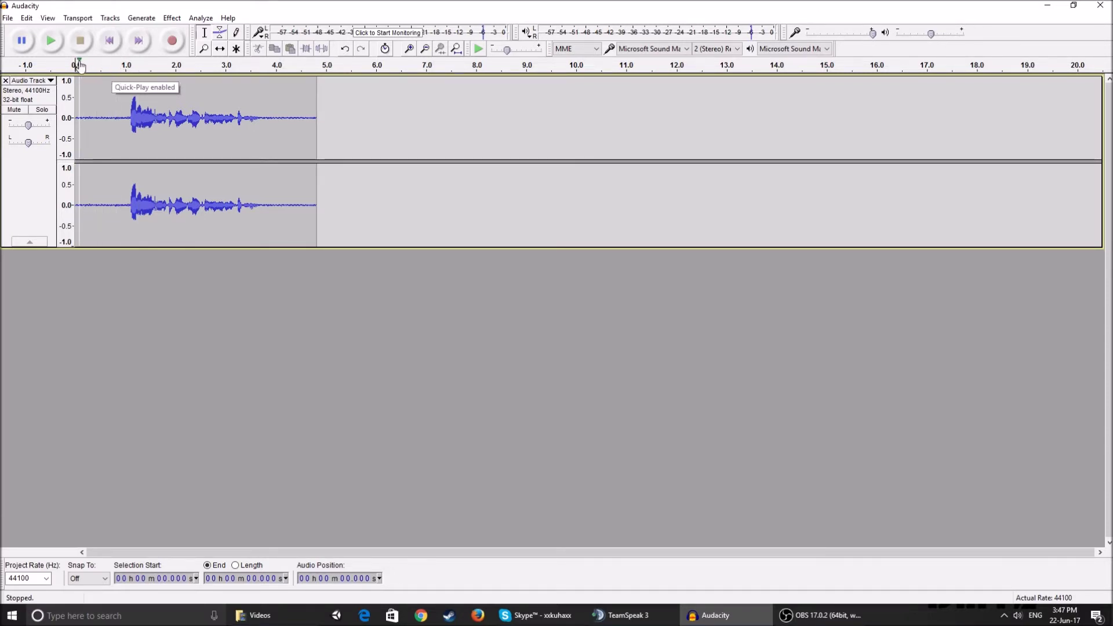
- Quick-Play the recorded stereo voice clip from 0.0 on the timeline ruler
click(79, 65)
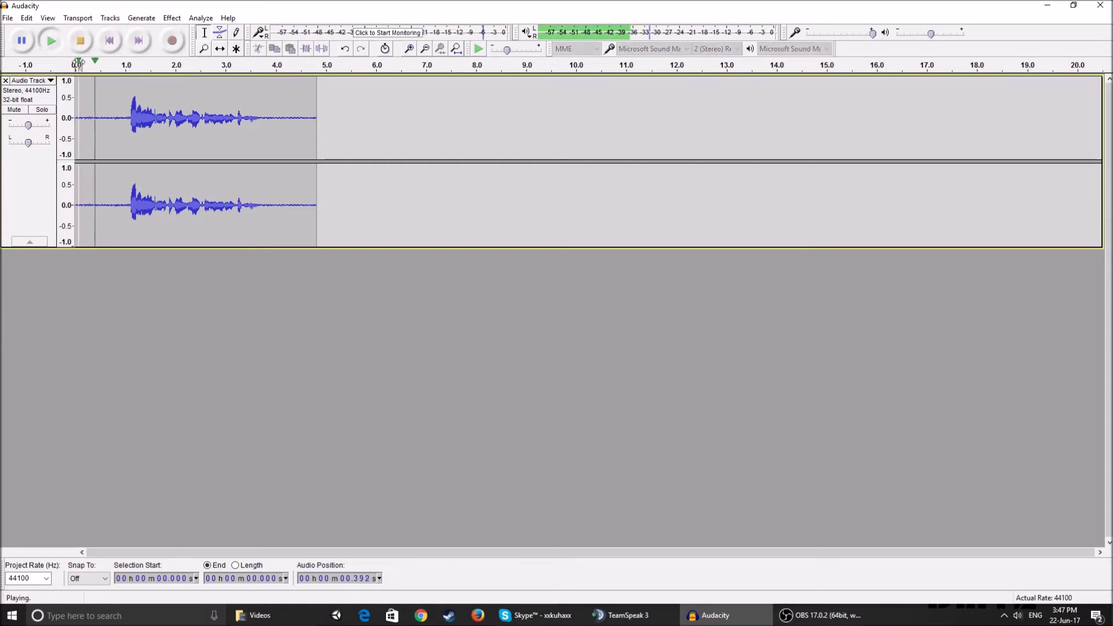
- Stop playback, delete the old track, record a new ~6-second voice clip and play it back
click(88, 44)
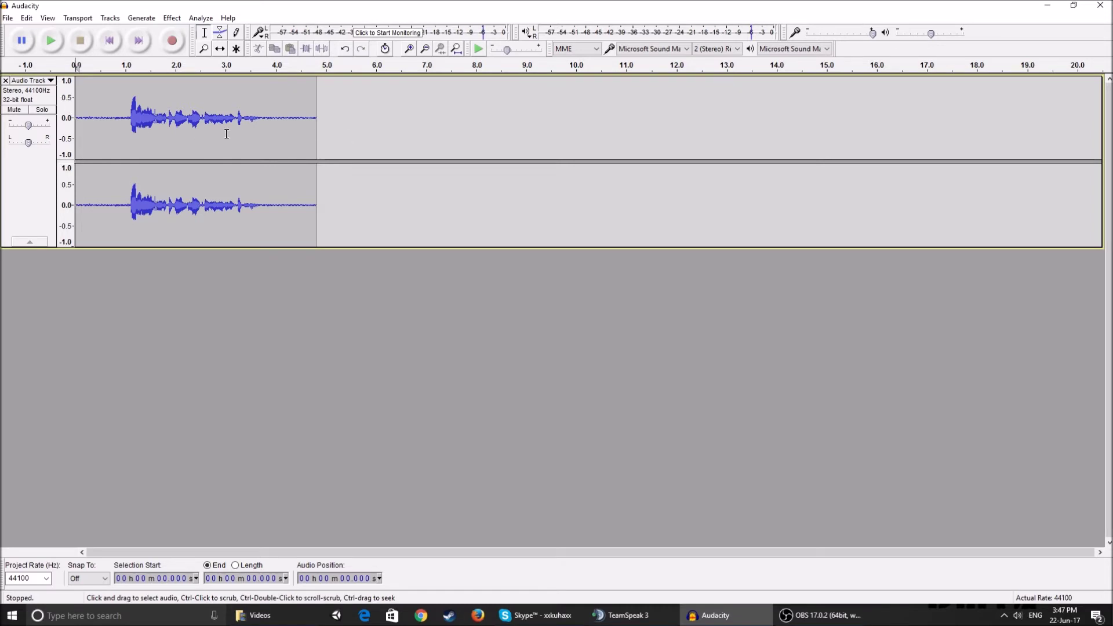
click(5, 80)
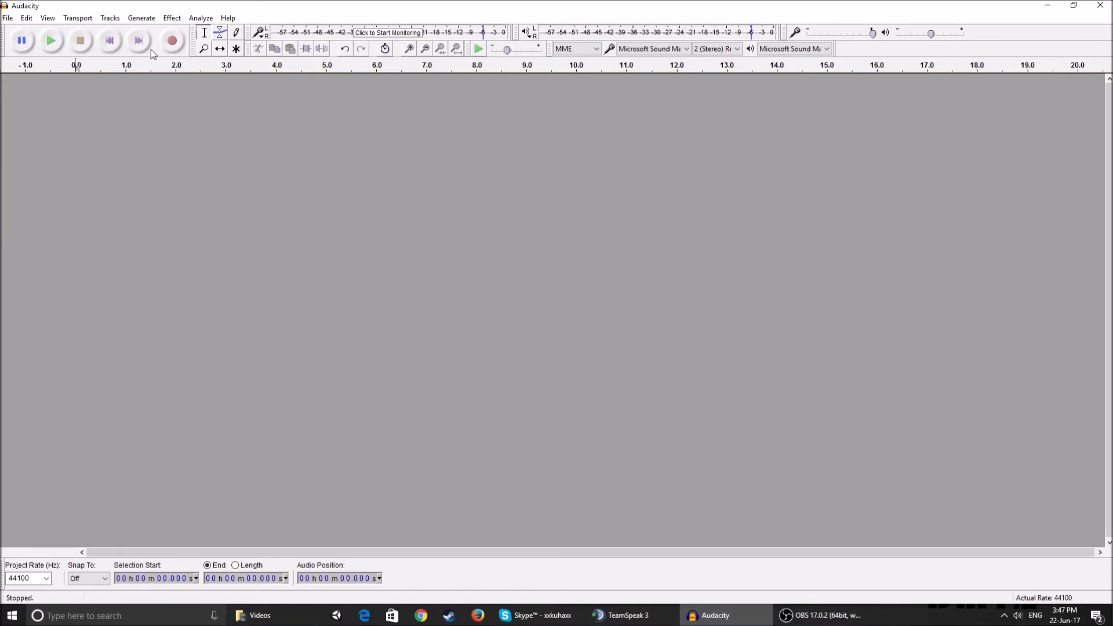
click(171, 41)
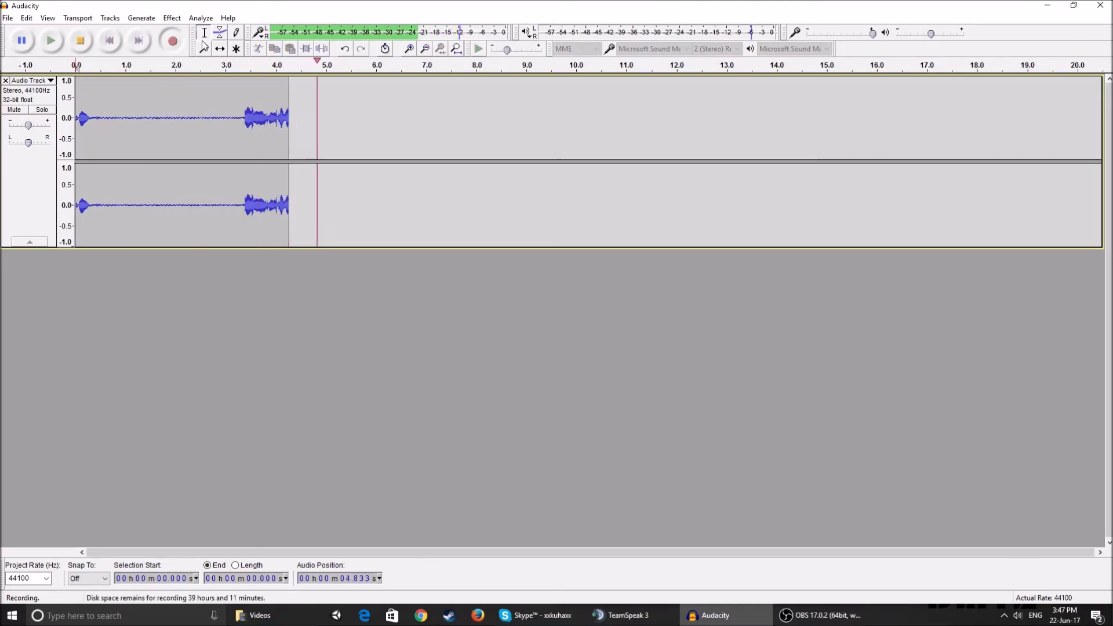
click(83, 40)
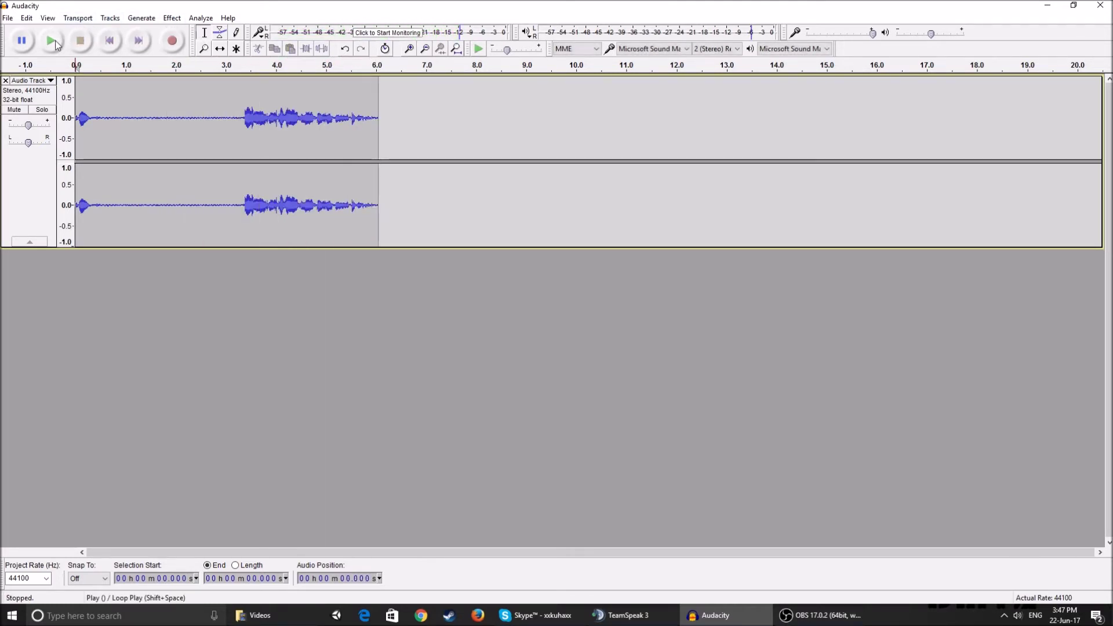
click(54, 41)
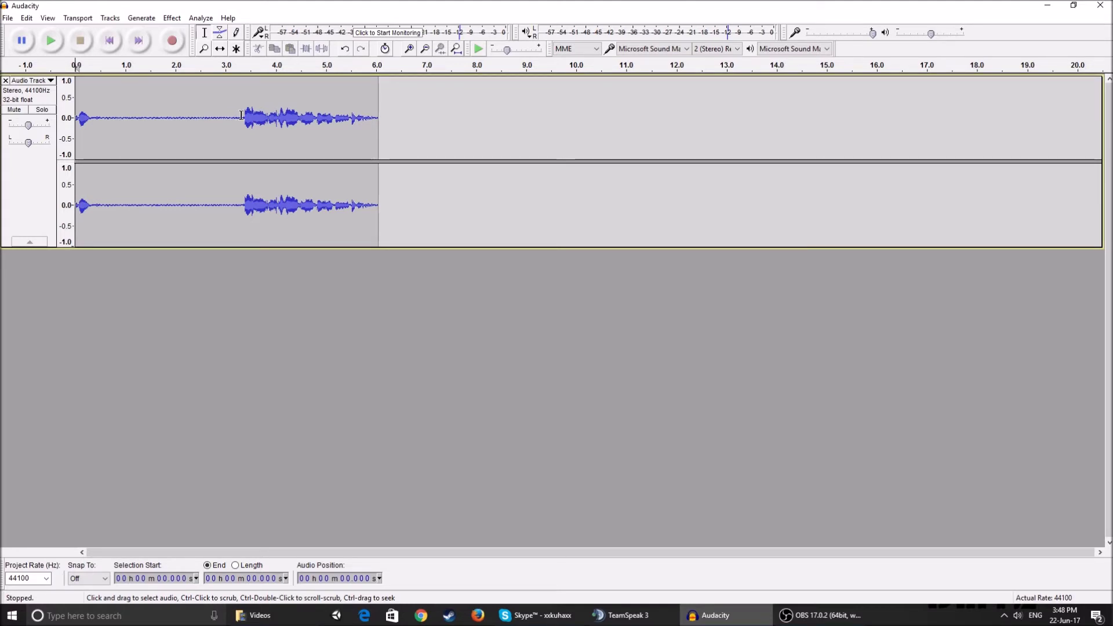
- Select the silence from 0.36 to 3.32 s and capture it as the Noise Reduction profile
click(241, 115)
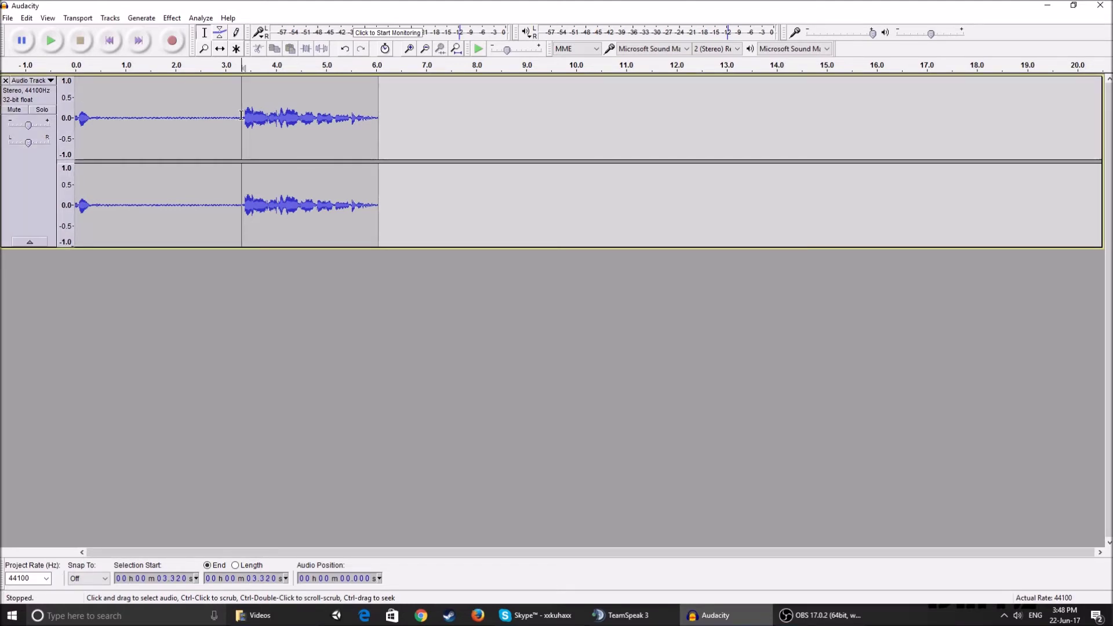
drag(241, 115, 93, 103)
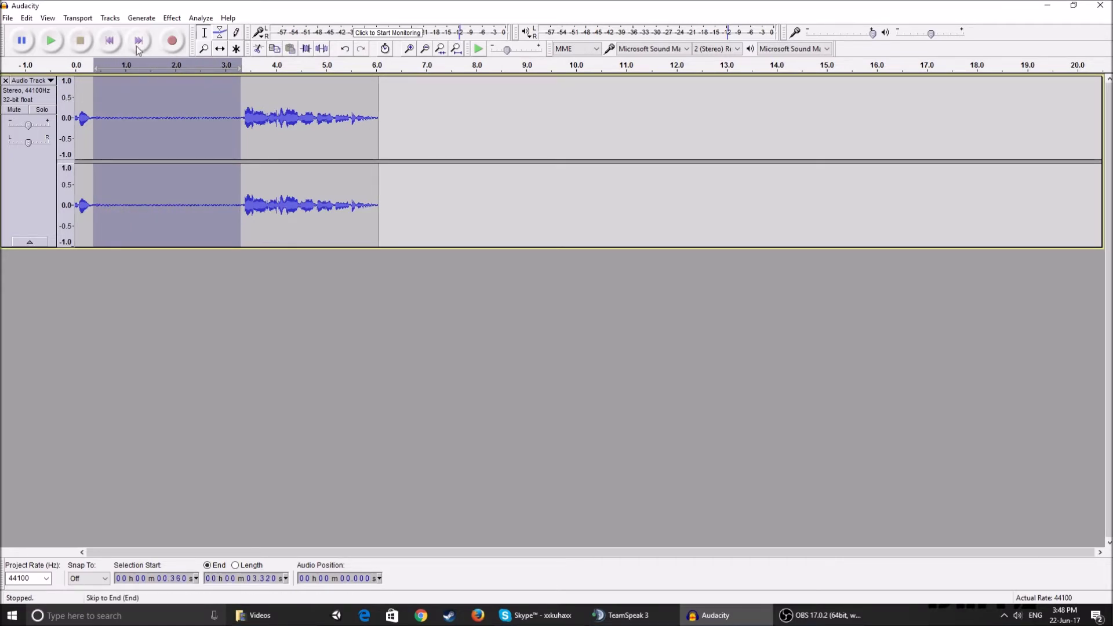
click(171, 18)
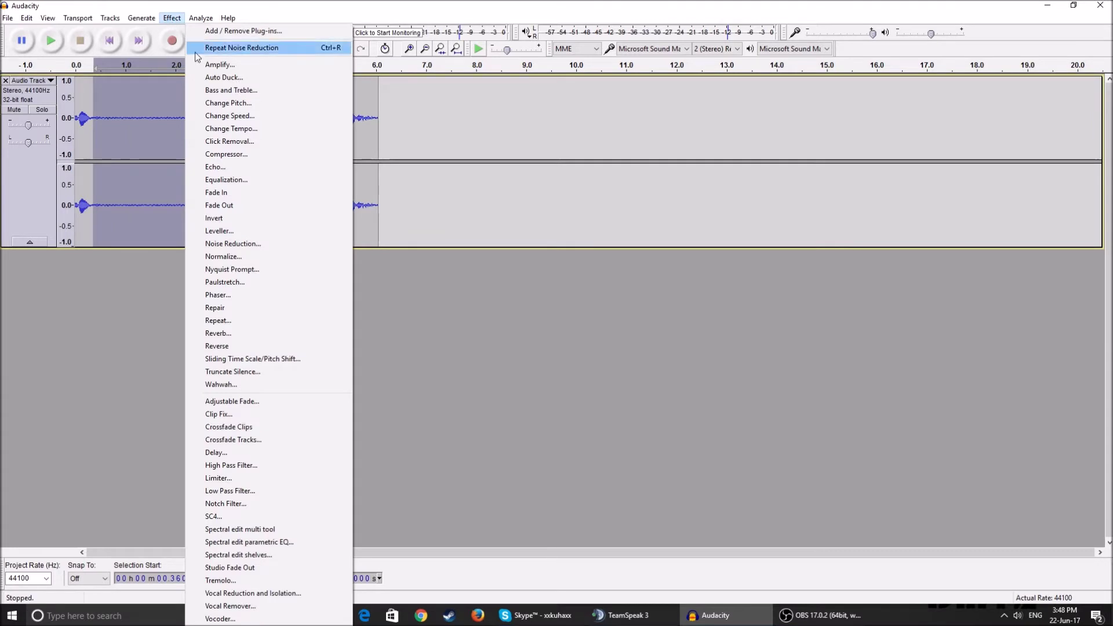
click(241, 248)
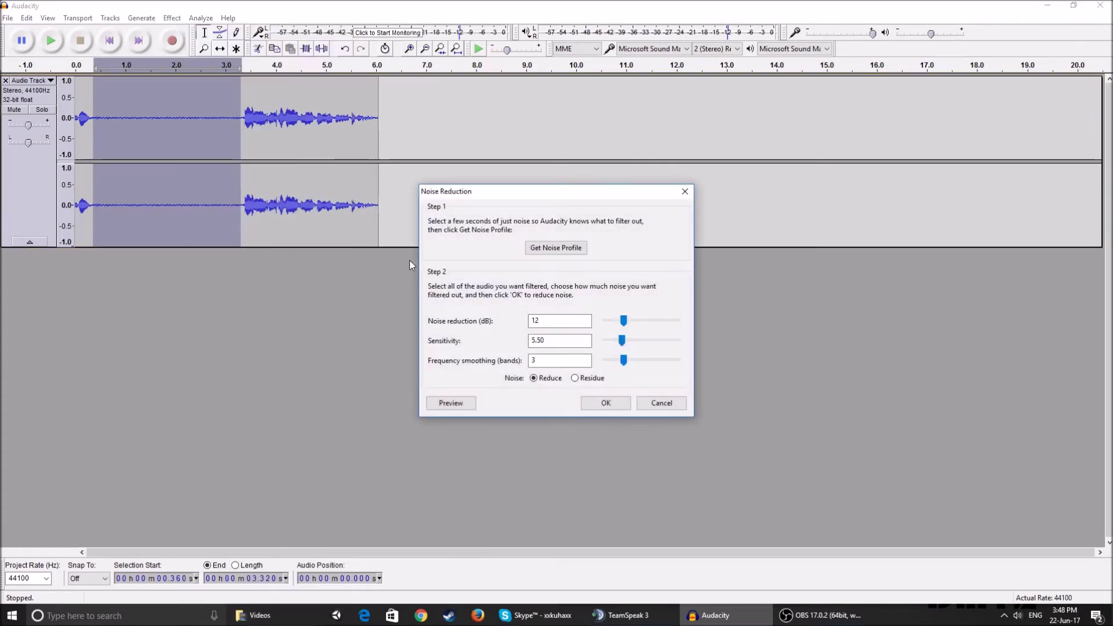
click(545, 248)
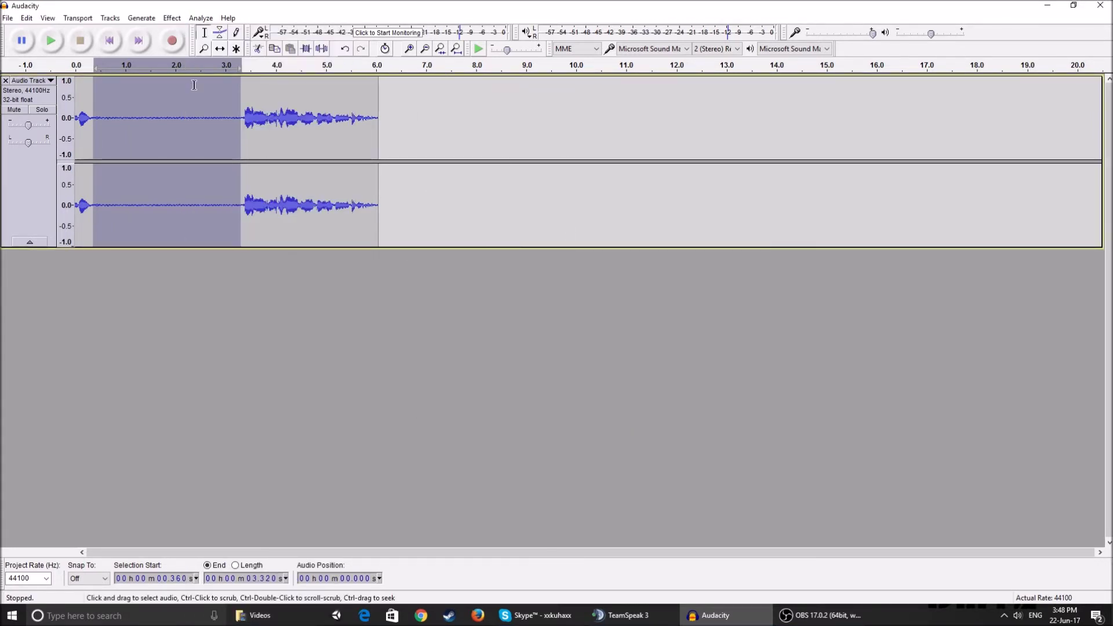
click(171, 19)
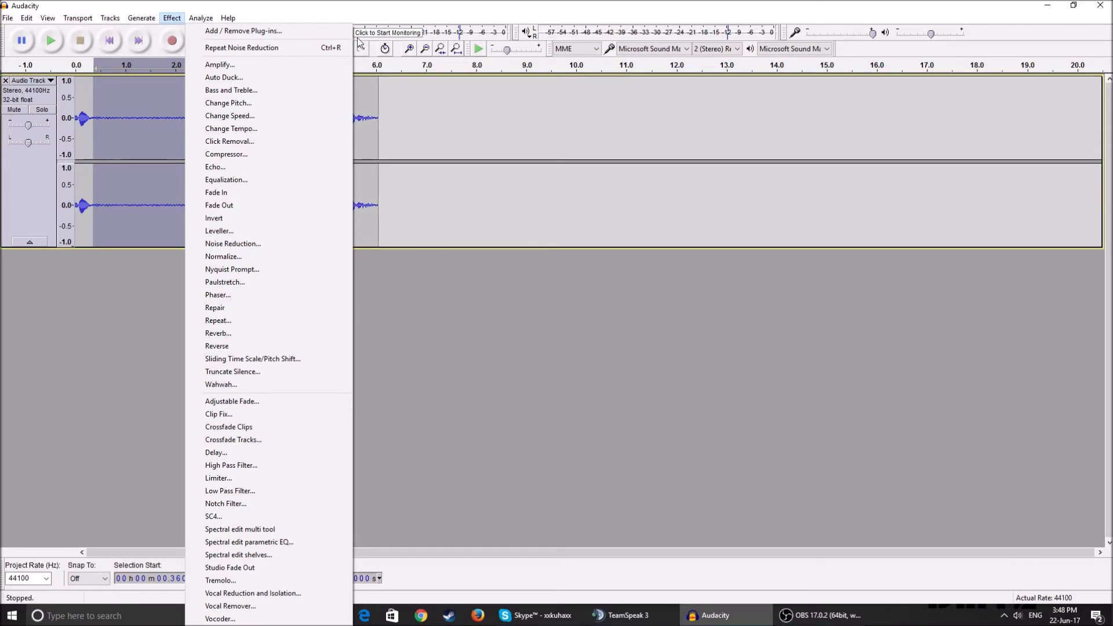
- Select the entire clip, apply Noise Reduction with the captured profile, and listen to the result
click(369, 177)
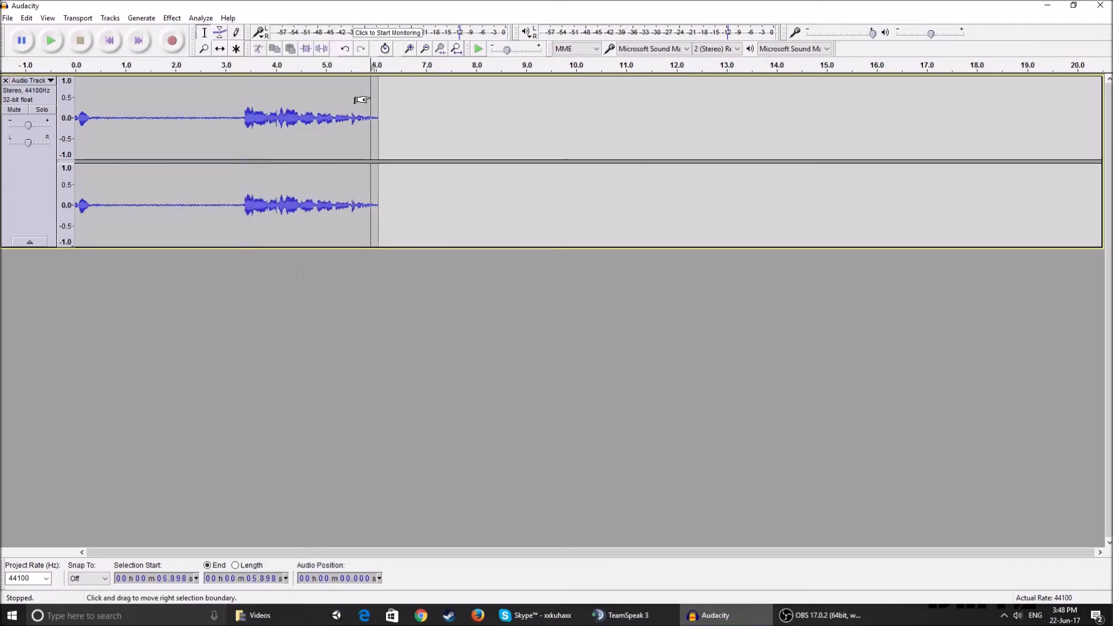
double_click(372, 191)
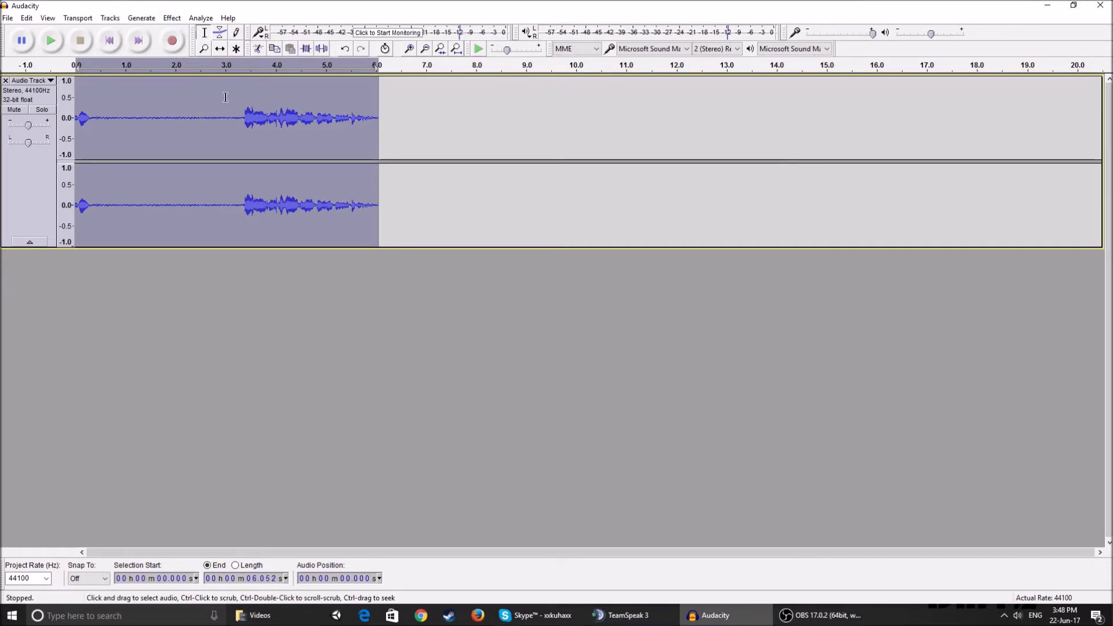
click(172, 19)
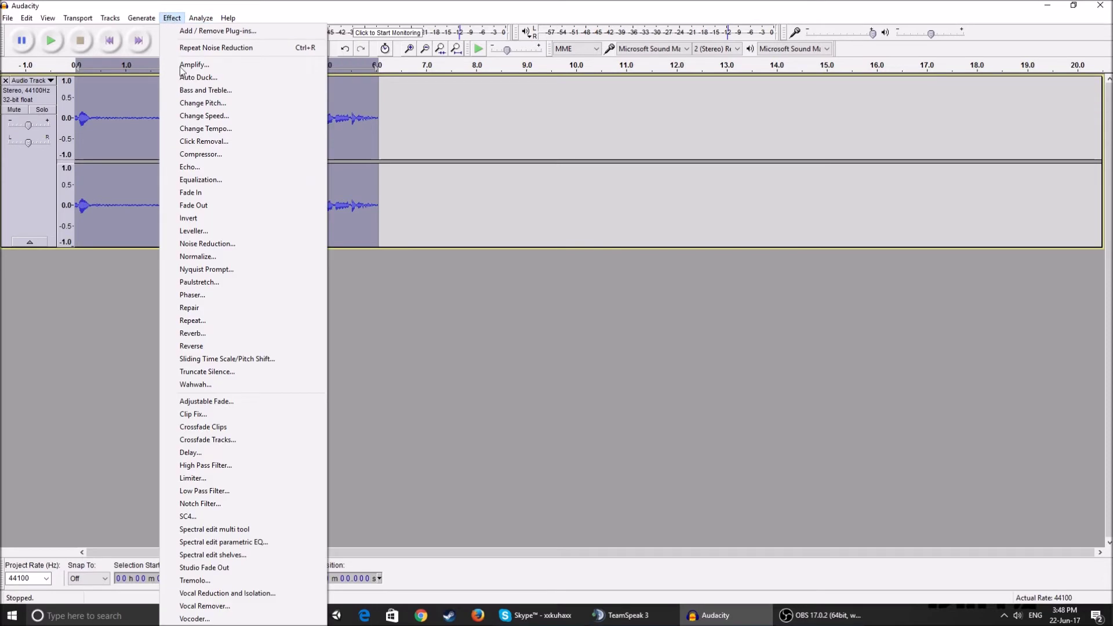
click(224, 244)
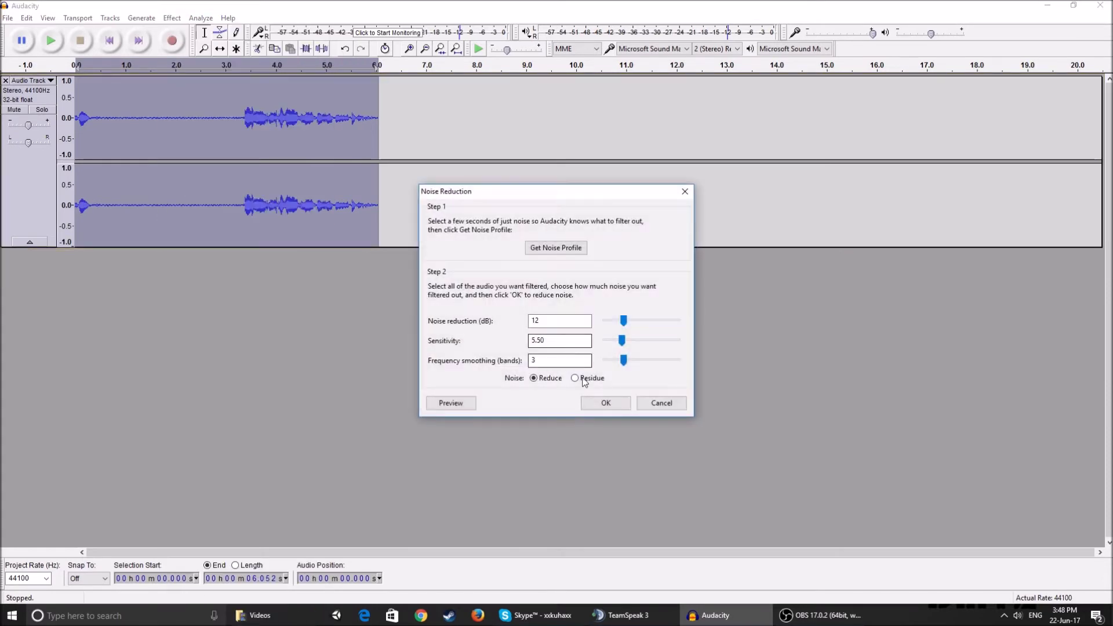
click(609, 405)
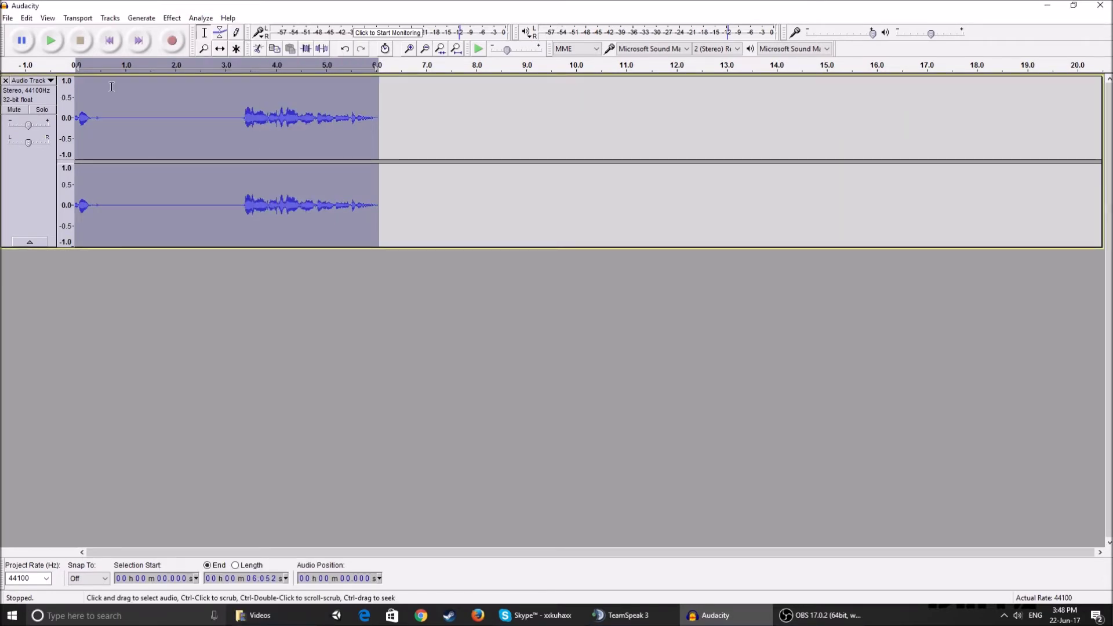
click(87, 63)
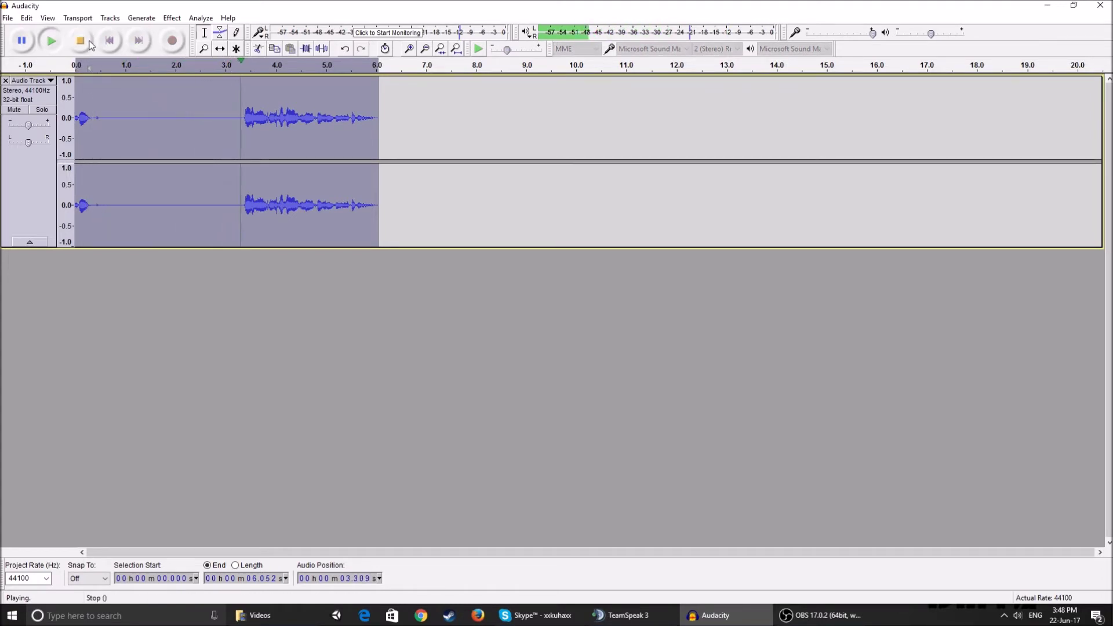
key(space)
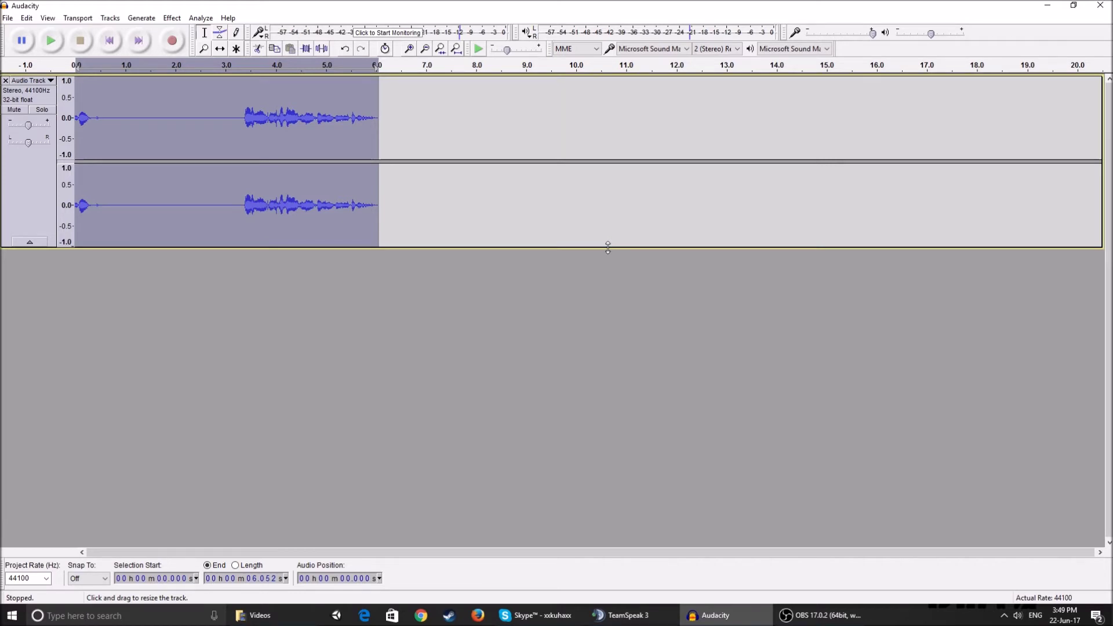
- In the Equalization effect, check the saved curves and flatten the EQ curve to 0 dB
click(174, 18)
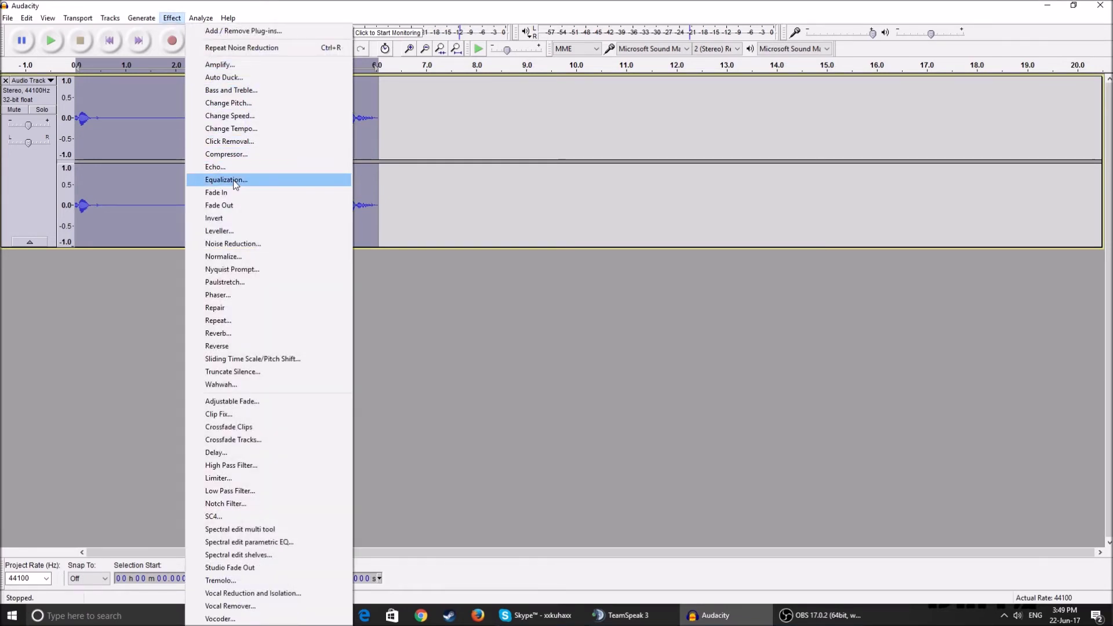
click(226, 180)
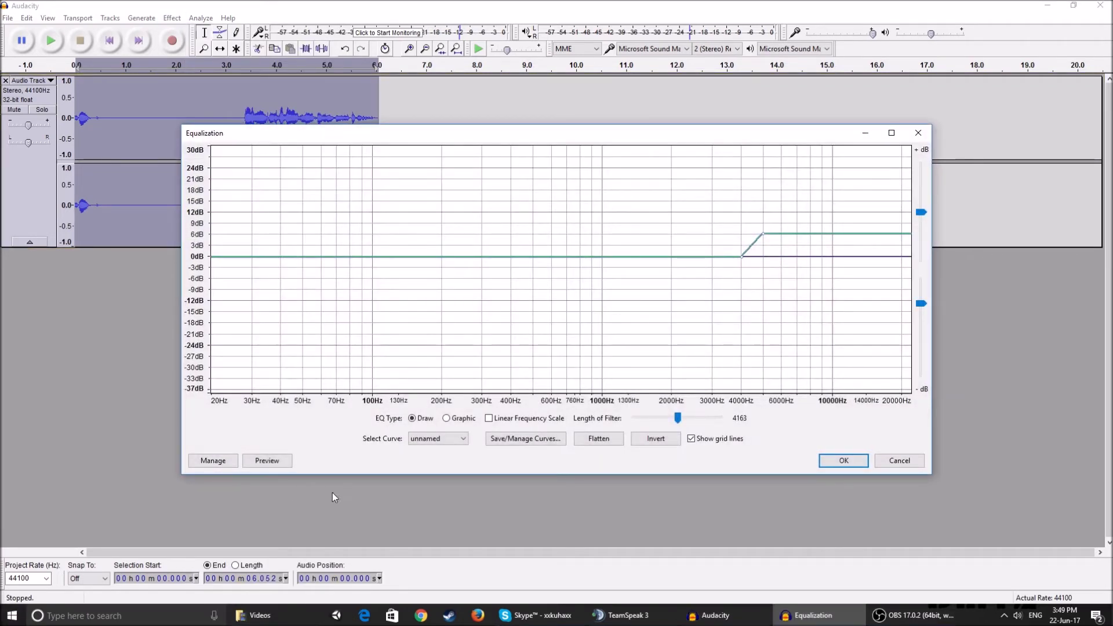
click(435, 440)
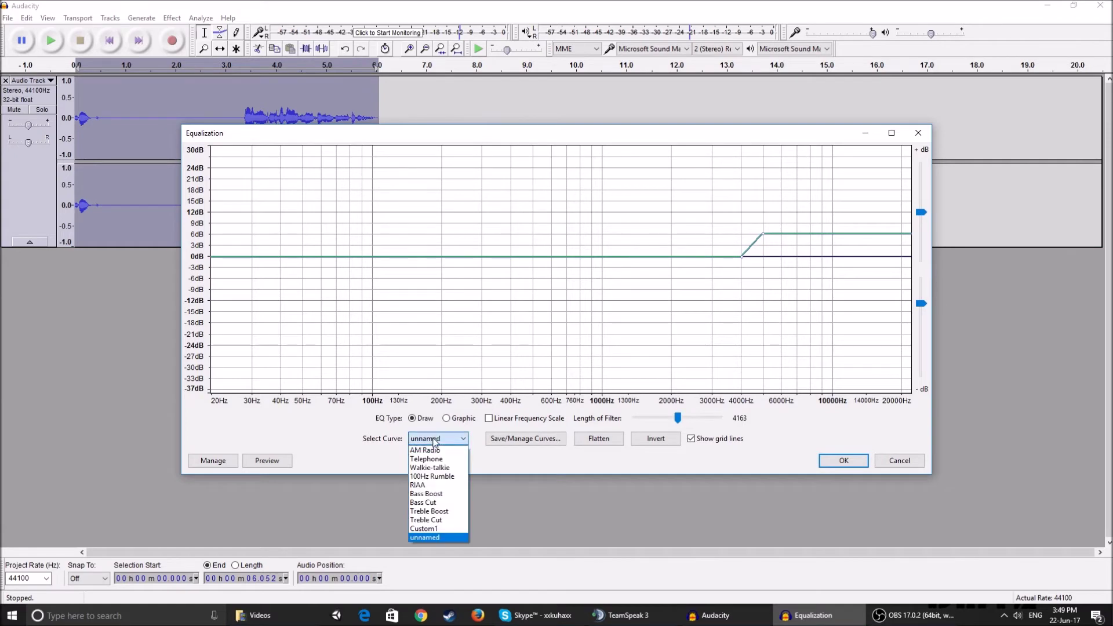
click(445, 538)
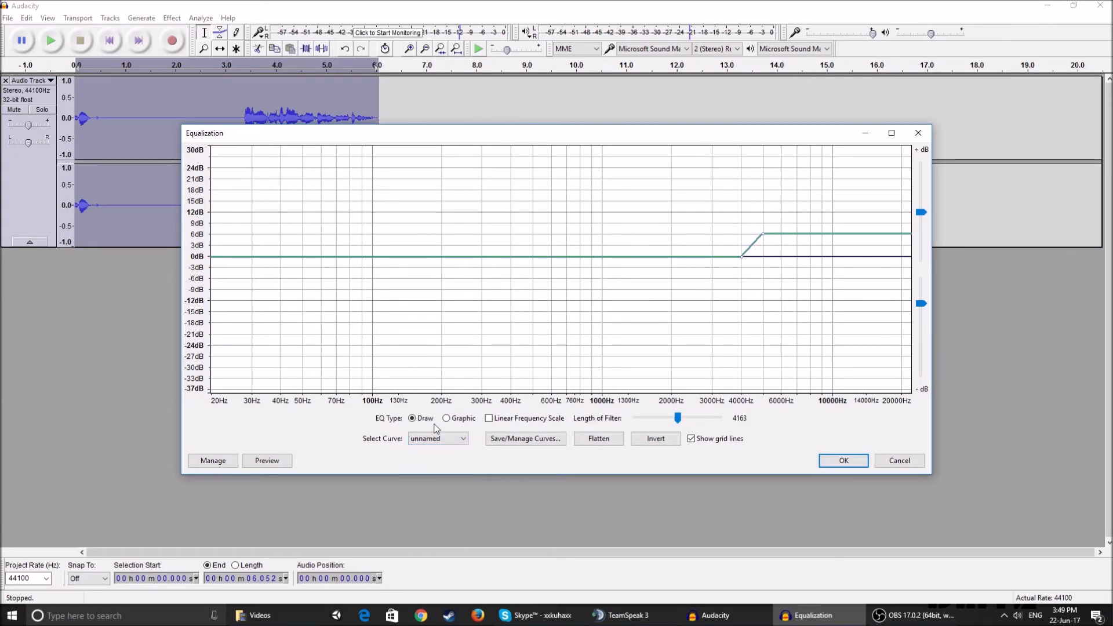
click(616, 441)
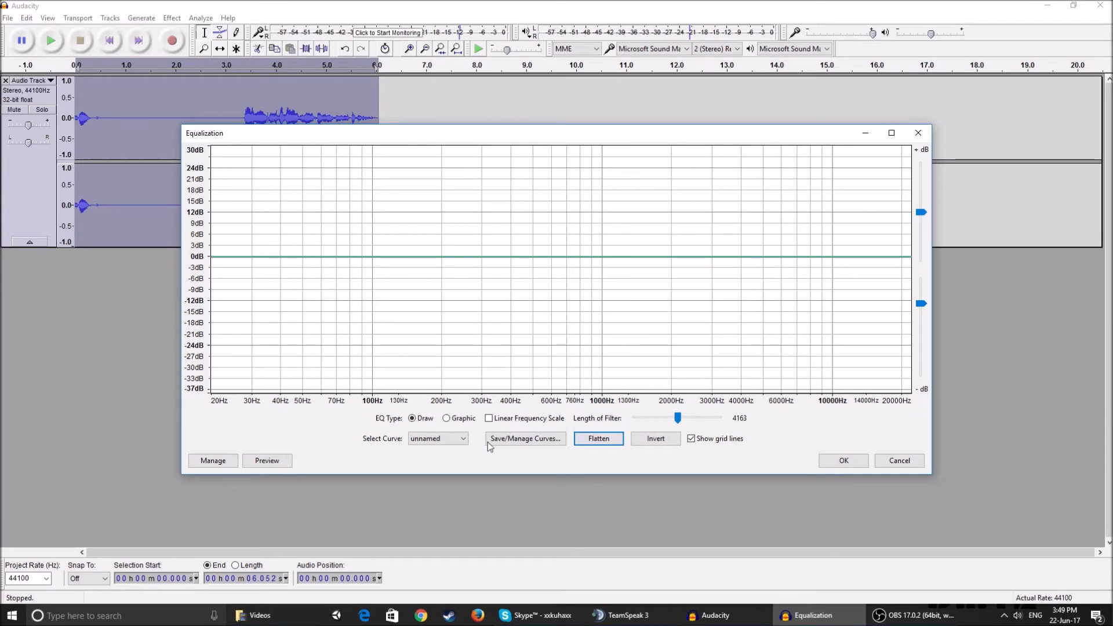
click(442, 442)
- Load the Custom1 EQ curve, cutting below 100 Hz, and apply it to the whole clip
click(449, 528)
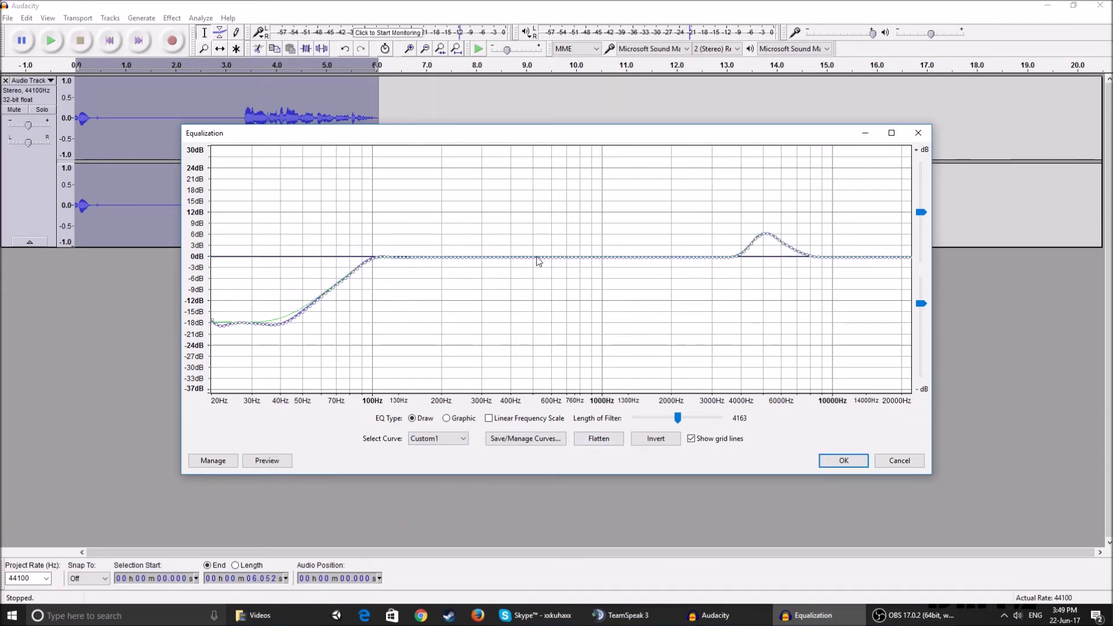
click(447, 418)
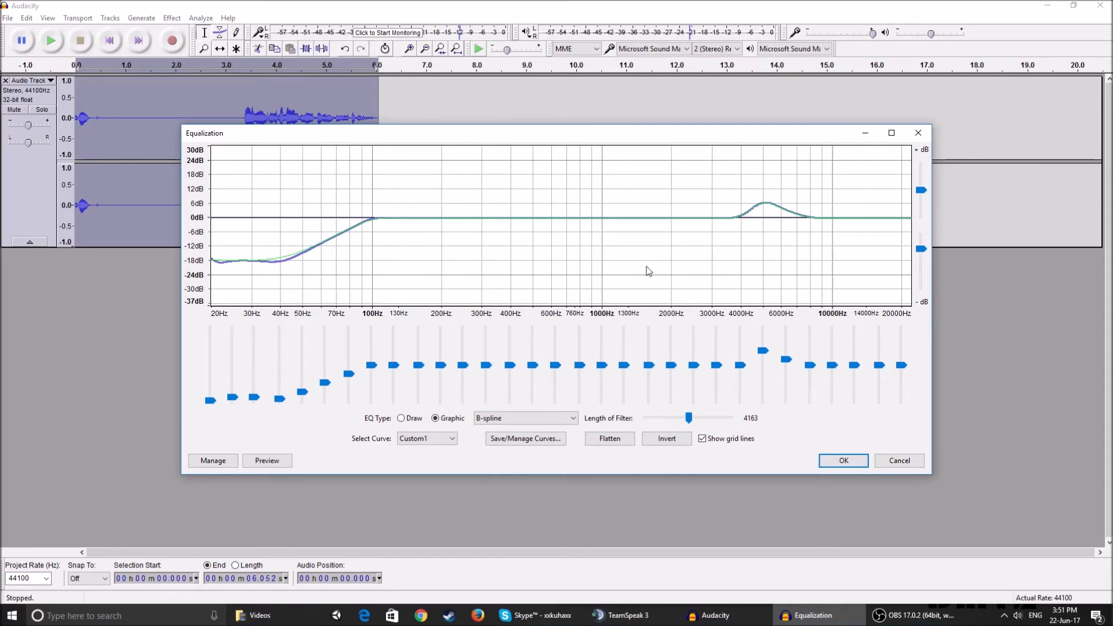
click(406, 419)
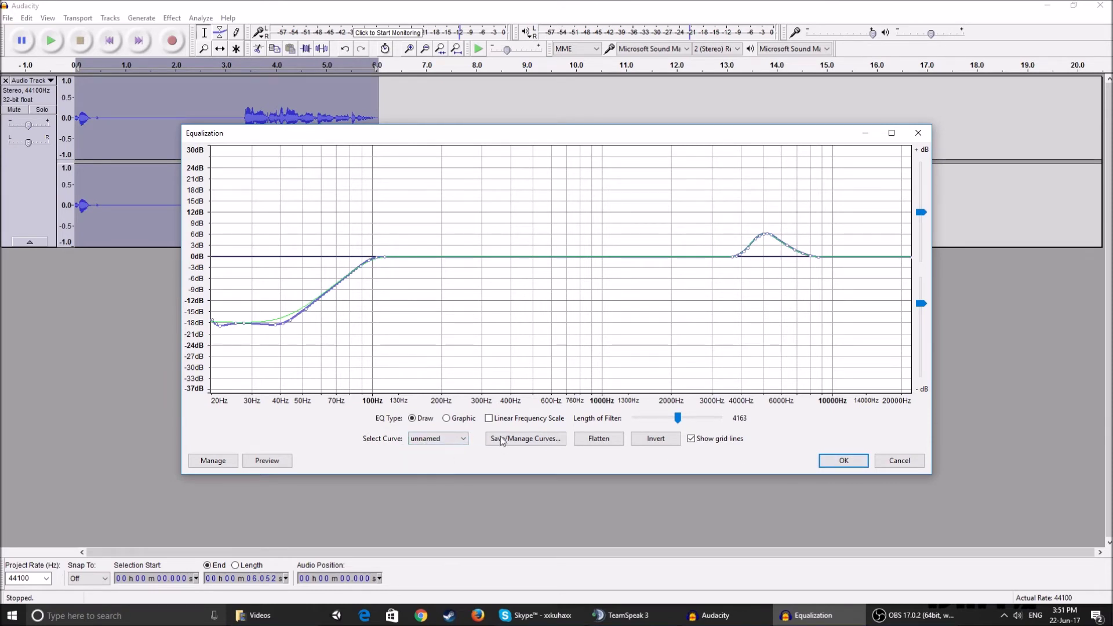
click(428, 442)
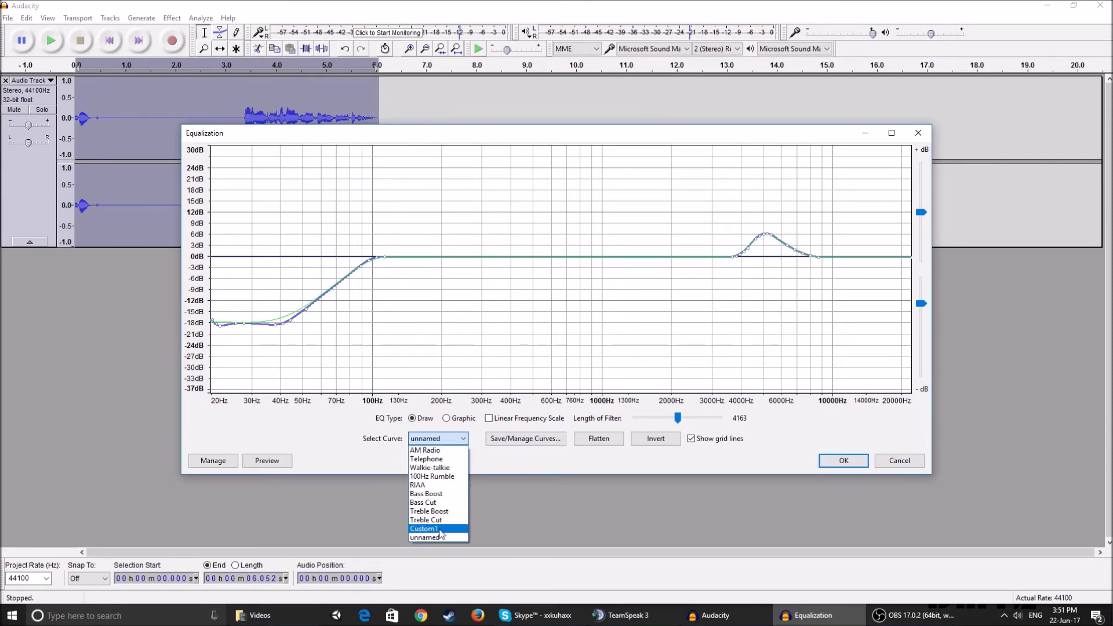
click(438, 529)
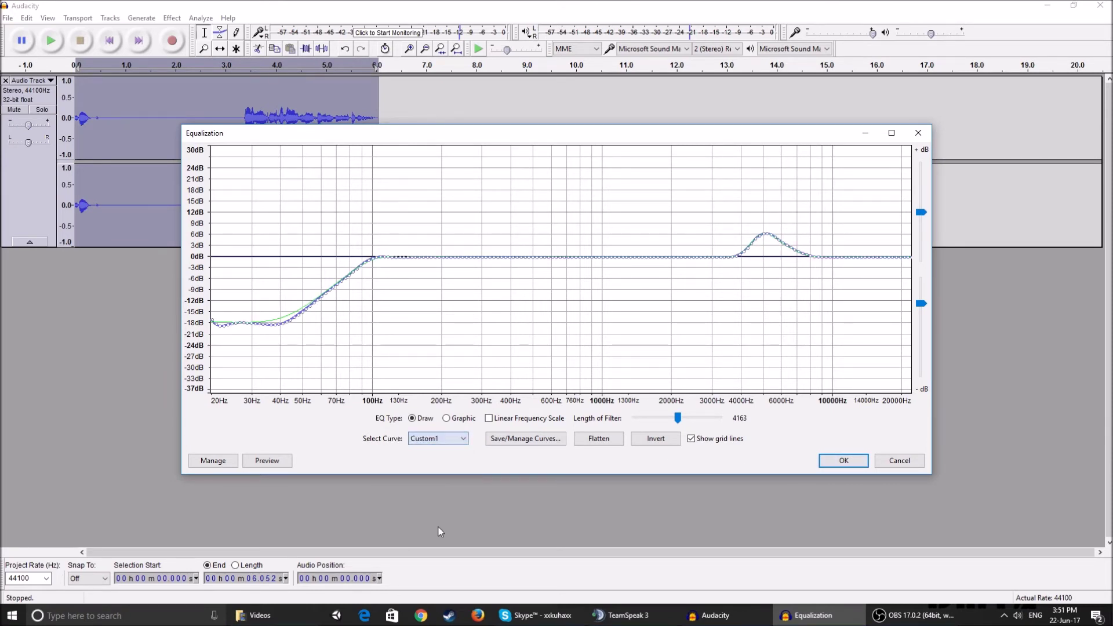
click(862, 464)
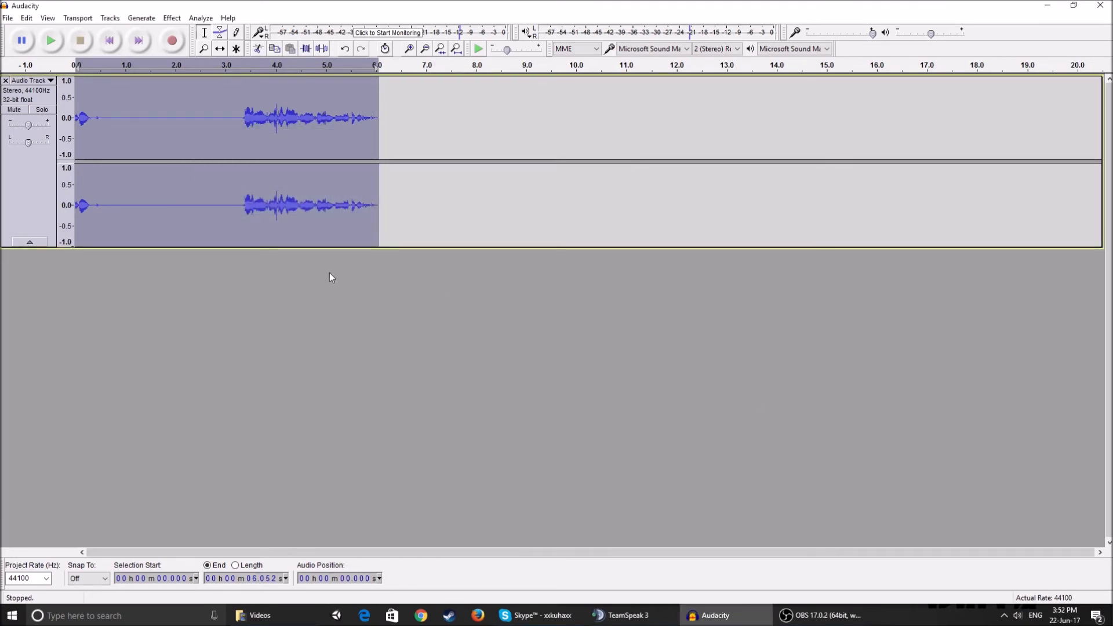
click(172, 18)
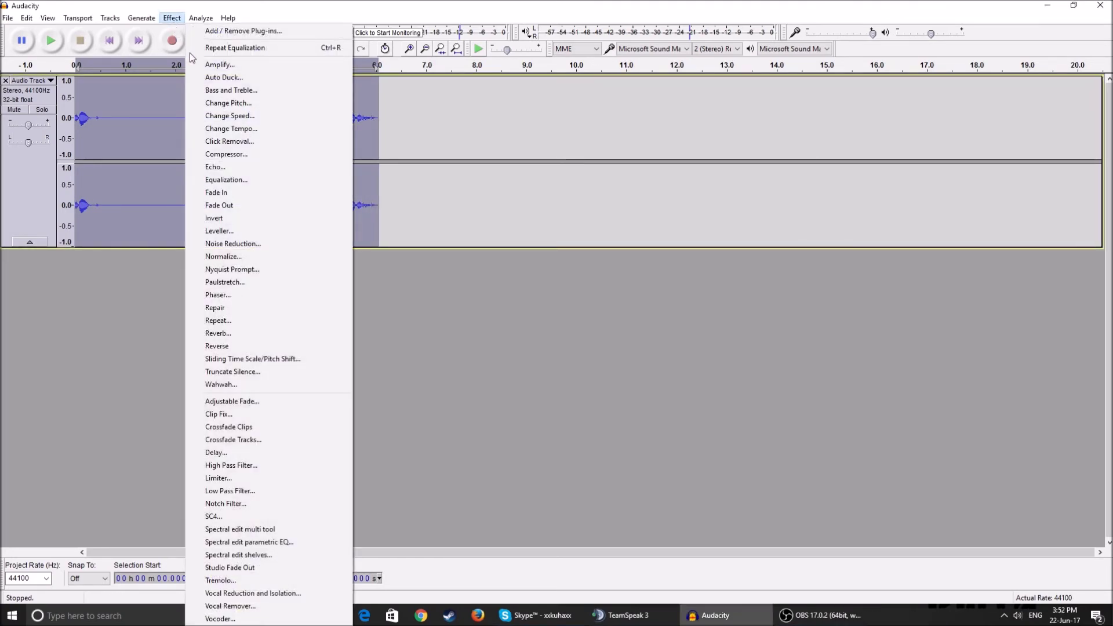
- Apply the Bass Boost EQ curve, lowered to about 6 dB below 100 Hz
click(229, 181)
click(459, 441)
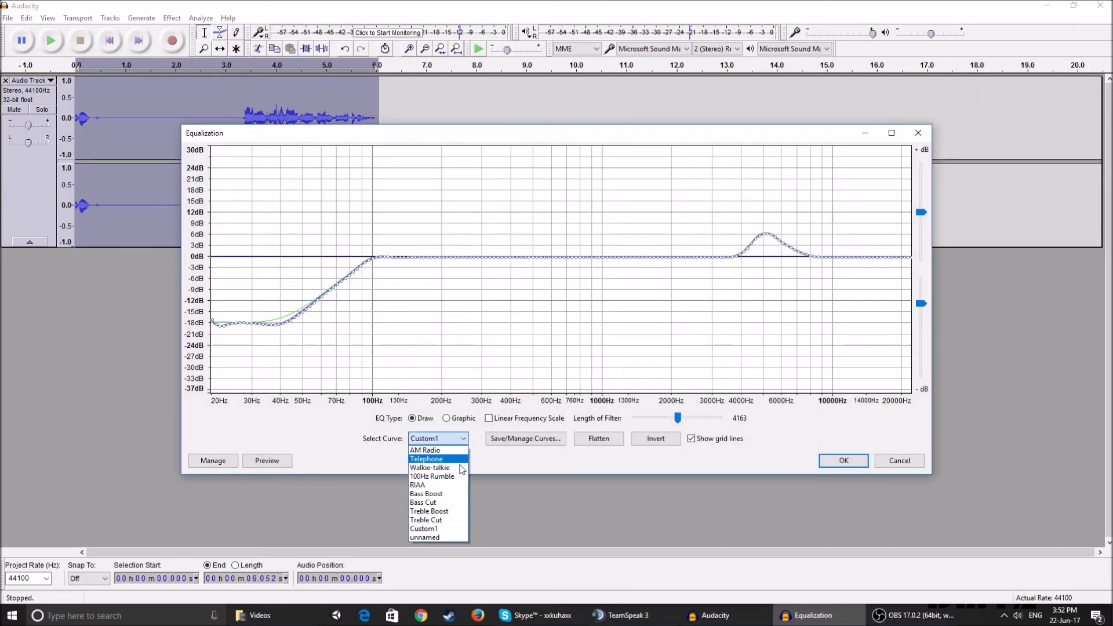
click(444, 494)
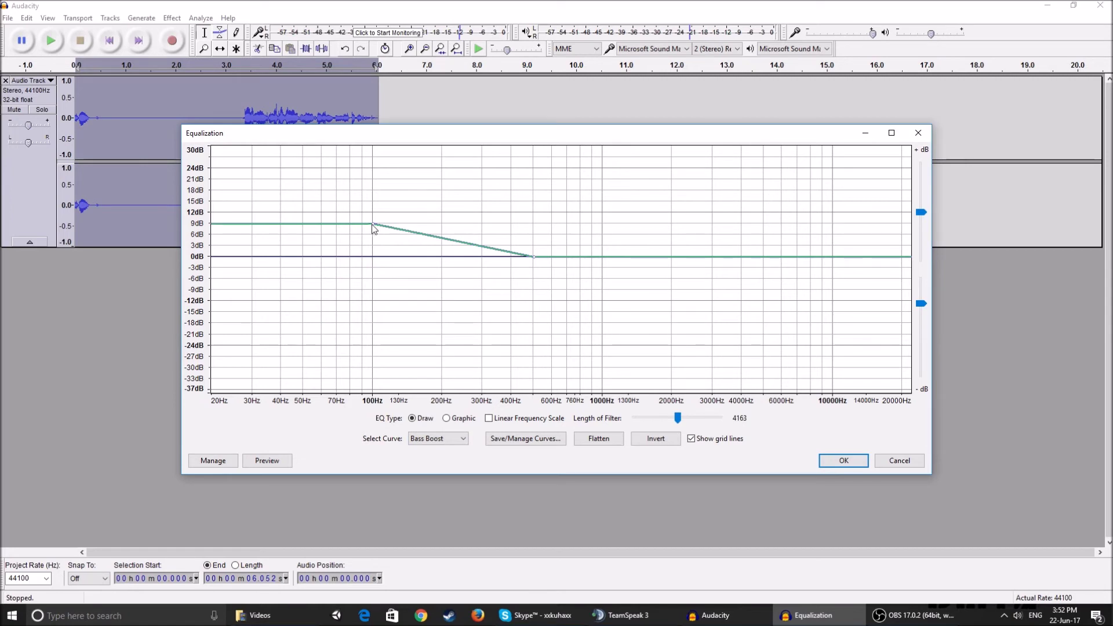
drag(372, 224, 372, 229)
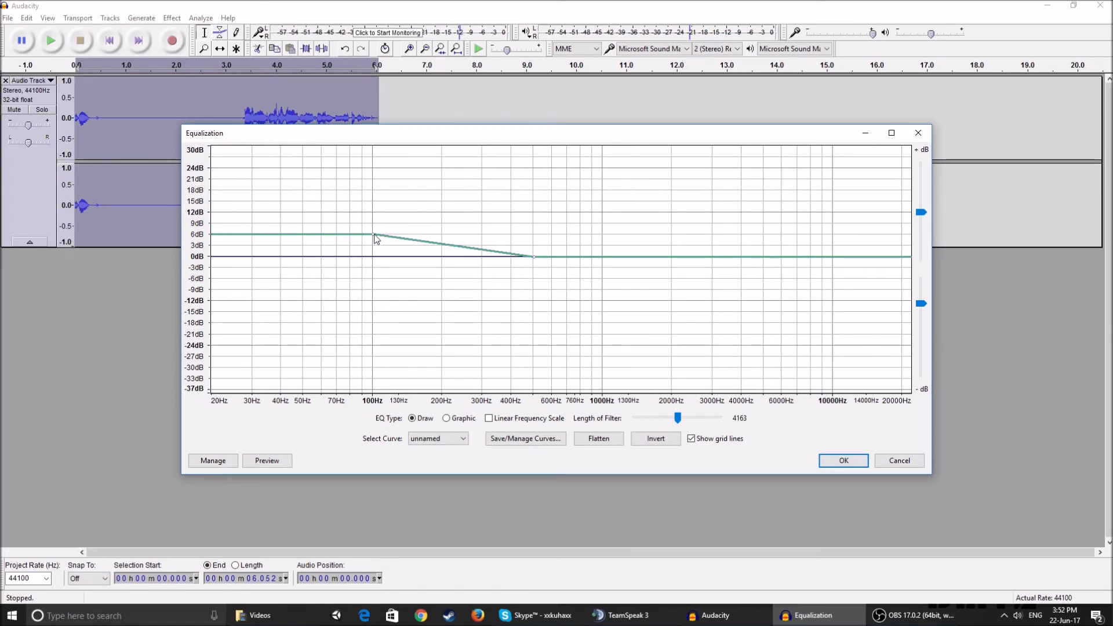
click(847, 460)
- Apply the Treble Boost EQ curve, lowered to about 6 dB above roughly 5000 Hz
click(172, 17)
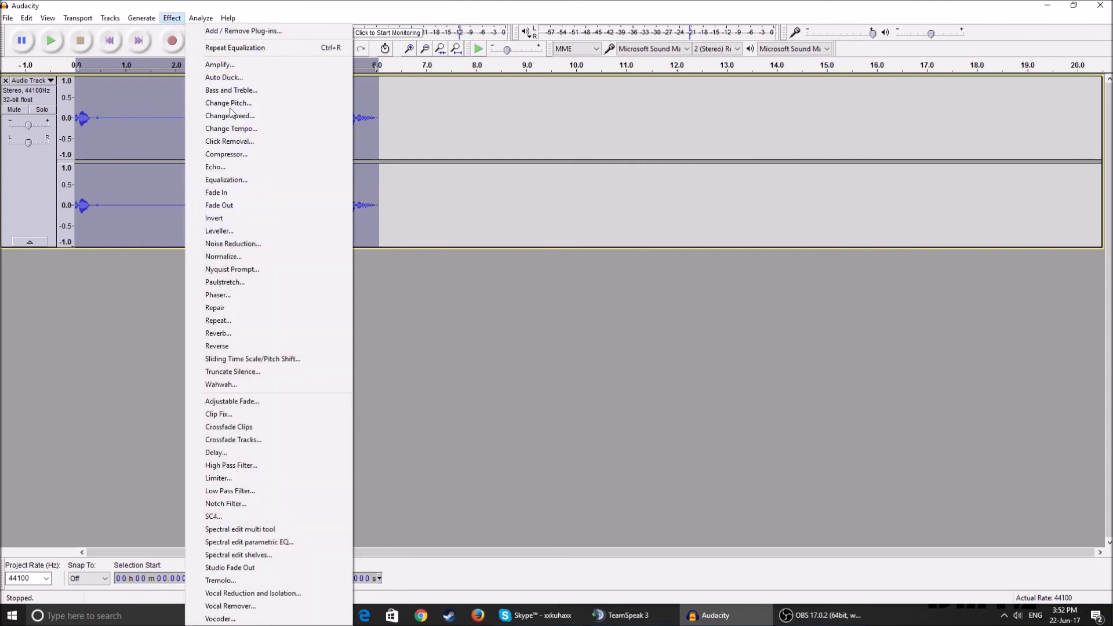
click(248, 179)
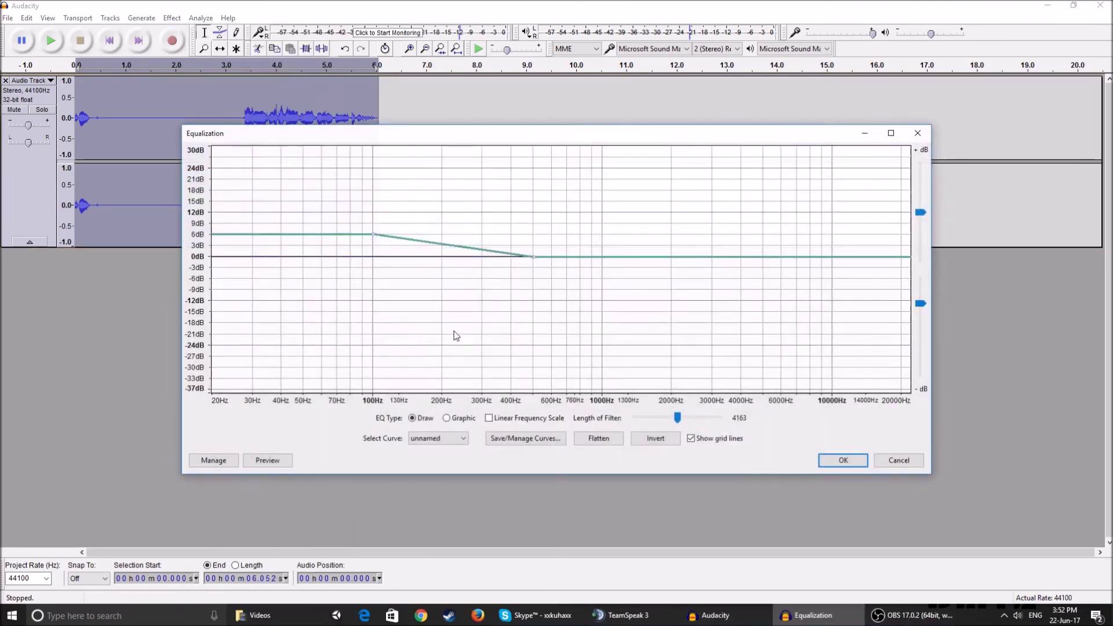
click(437, 439)
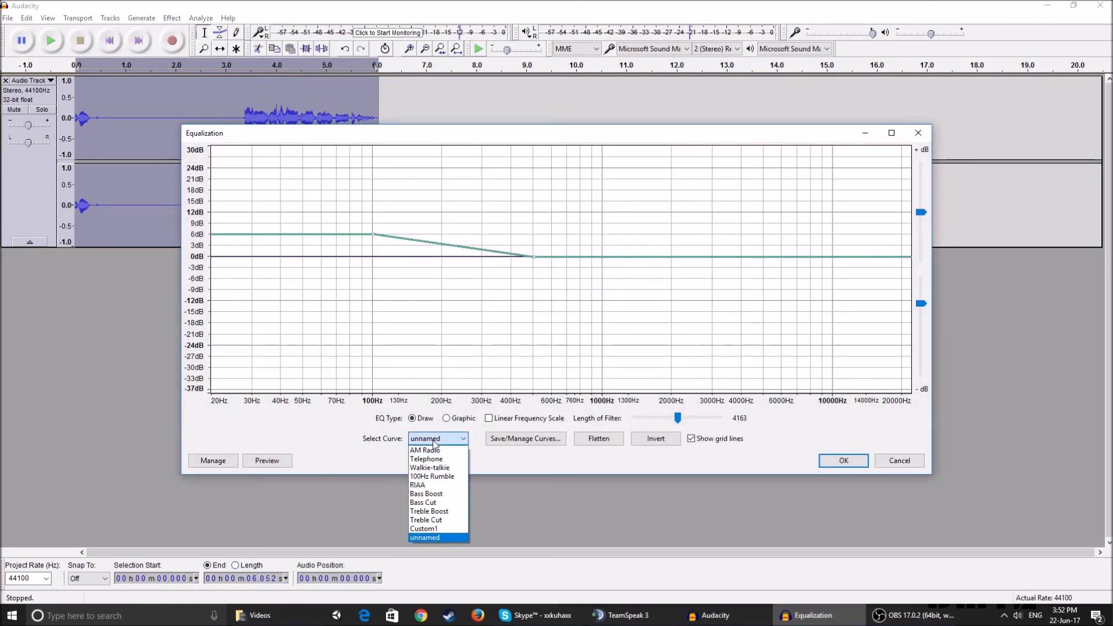
click(450, 514)
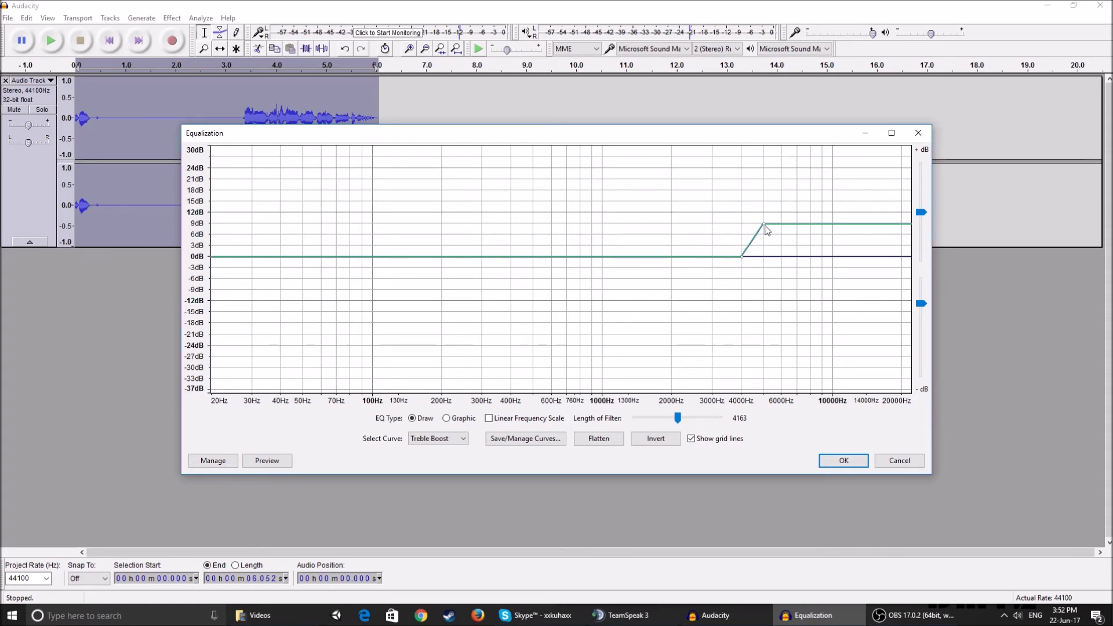
drag(766, 226, 764, 236)
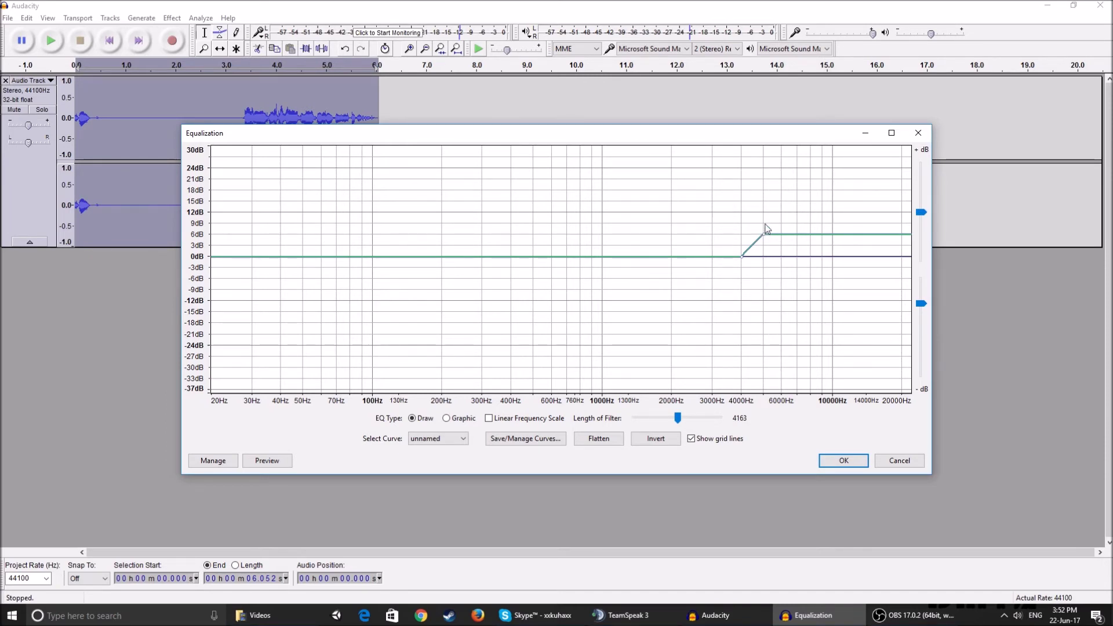
click(844, 461)
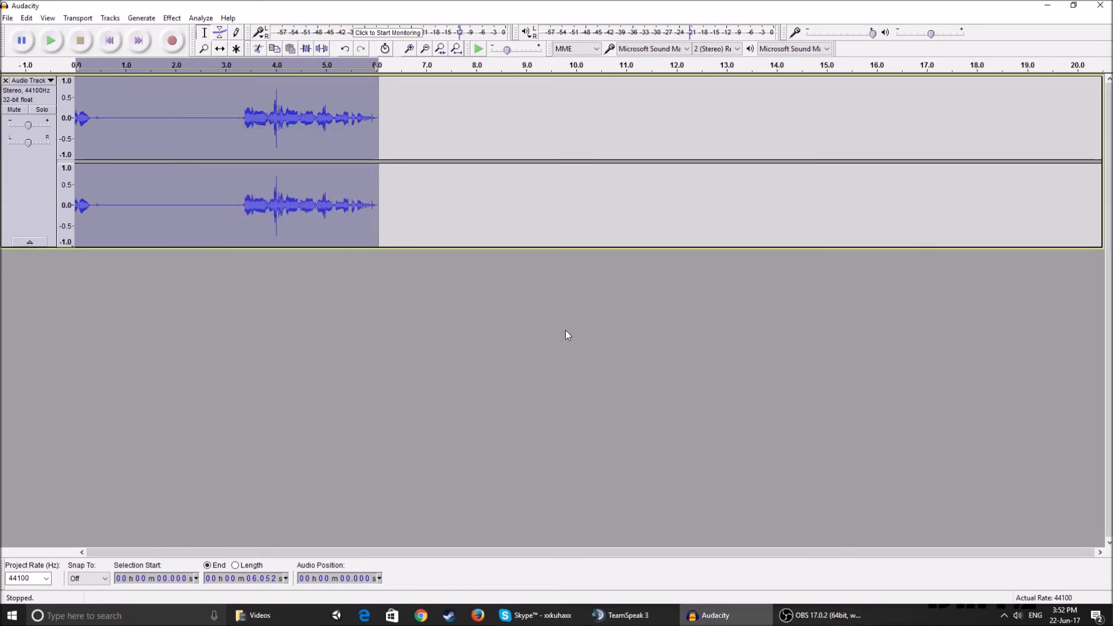
- Run Normalize with Remove DC offset and a -1.0 dB maximum amplitude
click(173, 18)
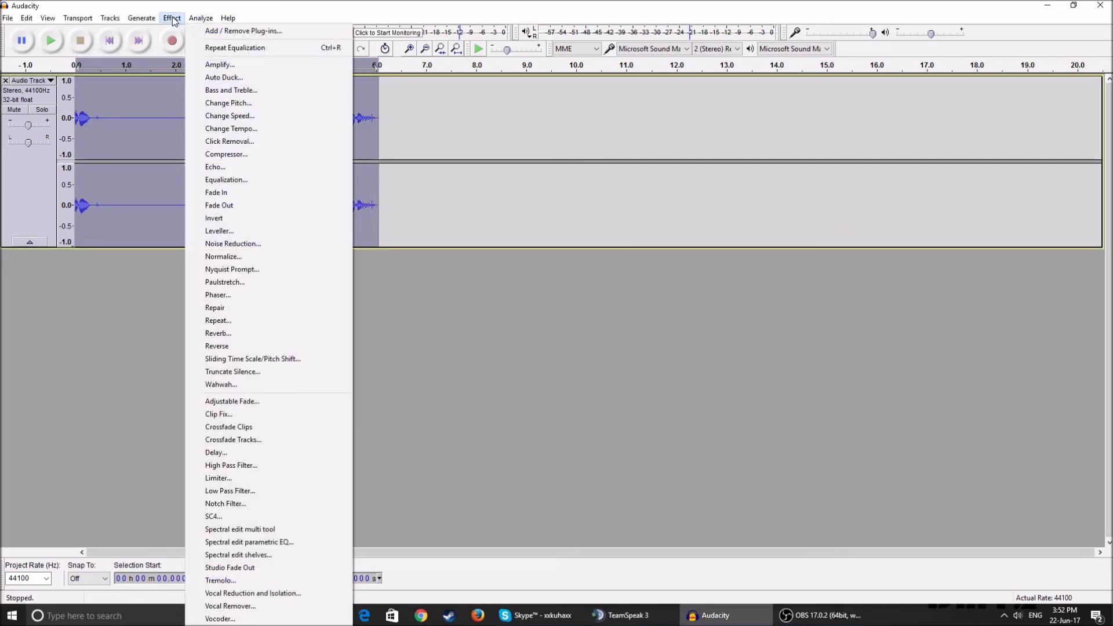
click(251, 257)
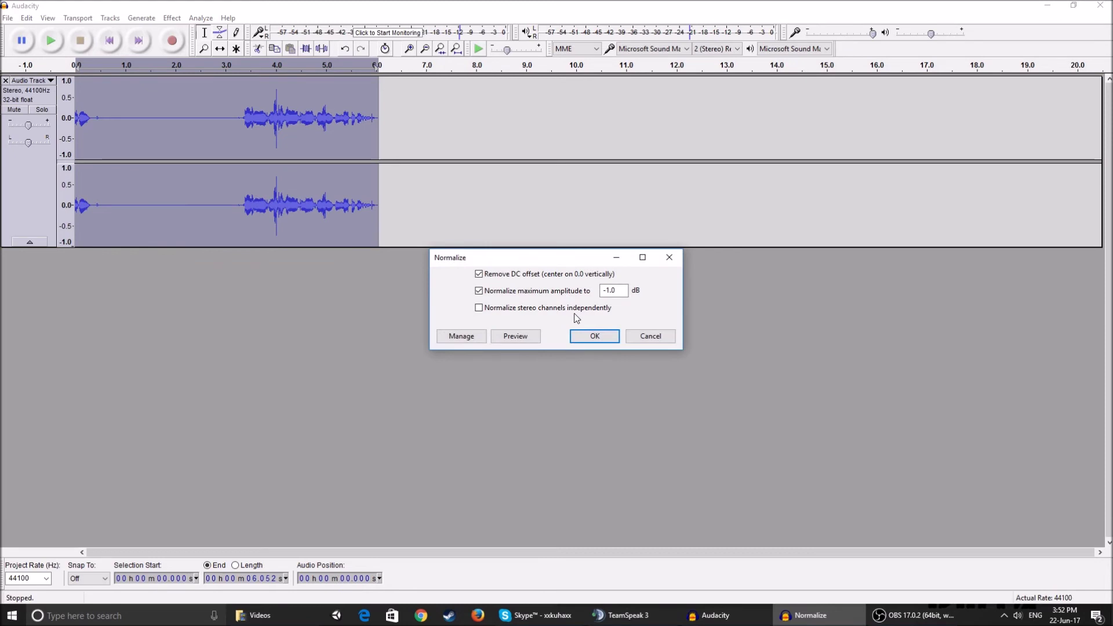
click(592, 335)
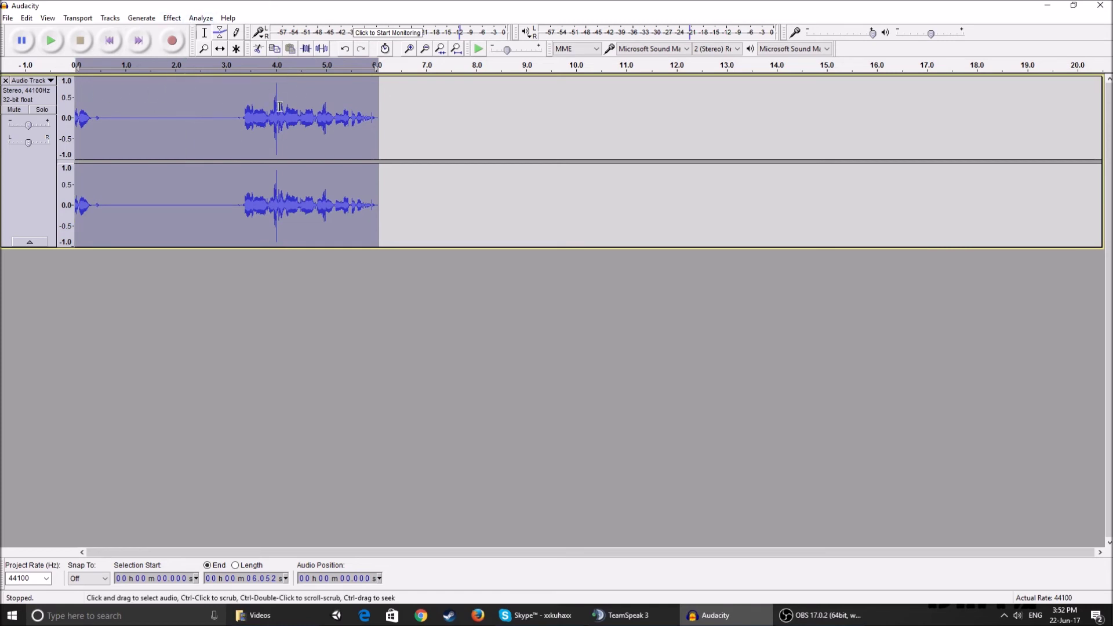
click(171, 18)
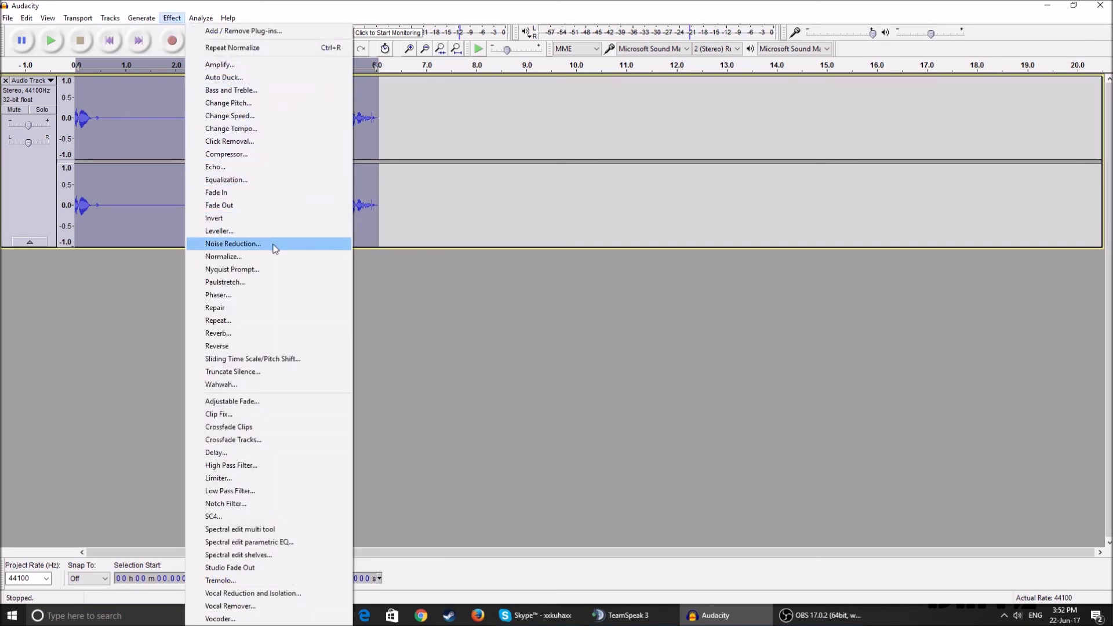
- Run Compressor with its -14 dB threshold, -40 dB noise floor and 2:1 ratio
click(231, 154)
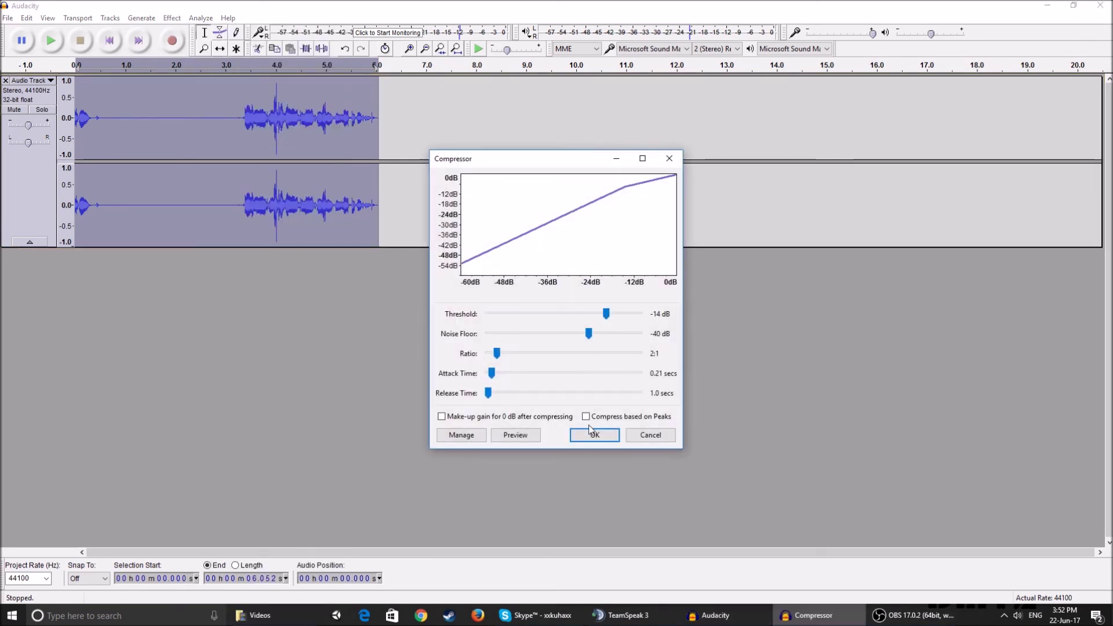
click(593, 434)
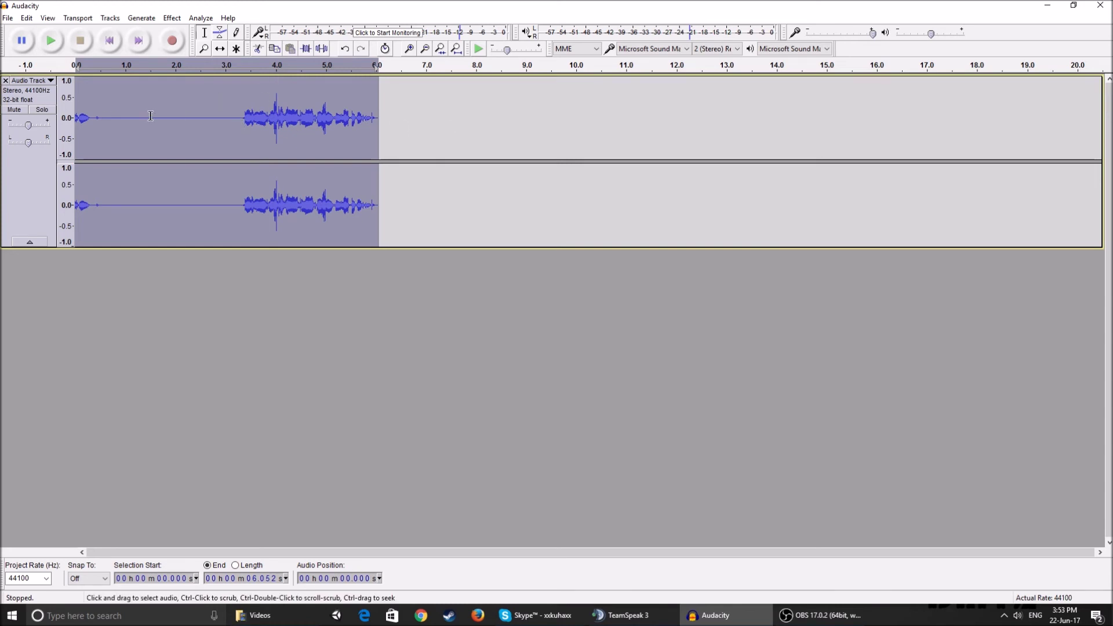
- Apply Normalize to the clip again with its current settings
click(172, 18)
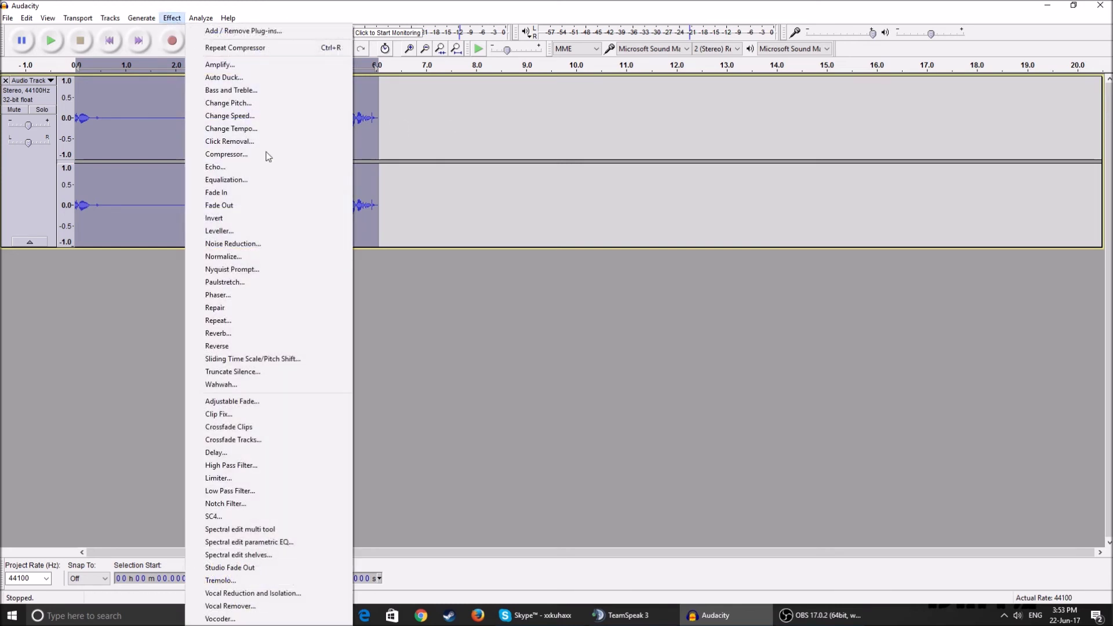
click(266, 257)
click(593, 338)
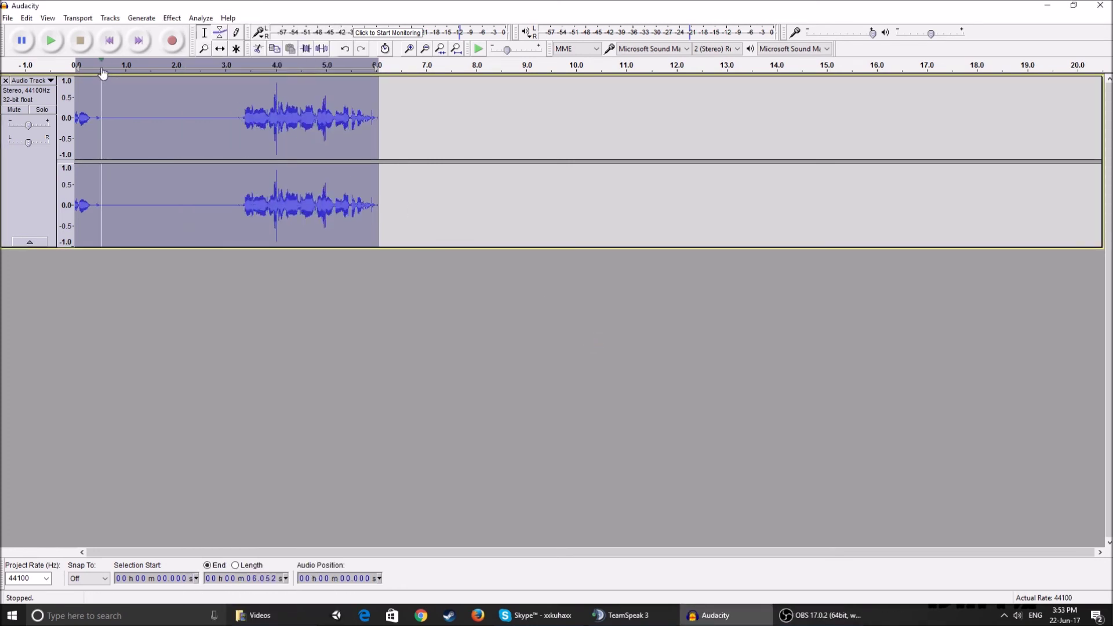
- Quick-Play the clip from about 3.2 s on the timeline ruler, replaying it twice
click(71, 64)
click(233, 65)
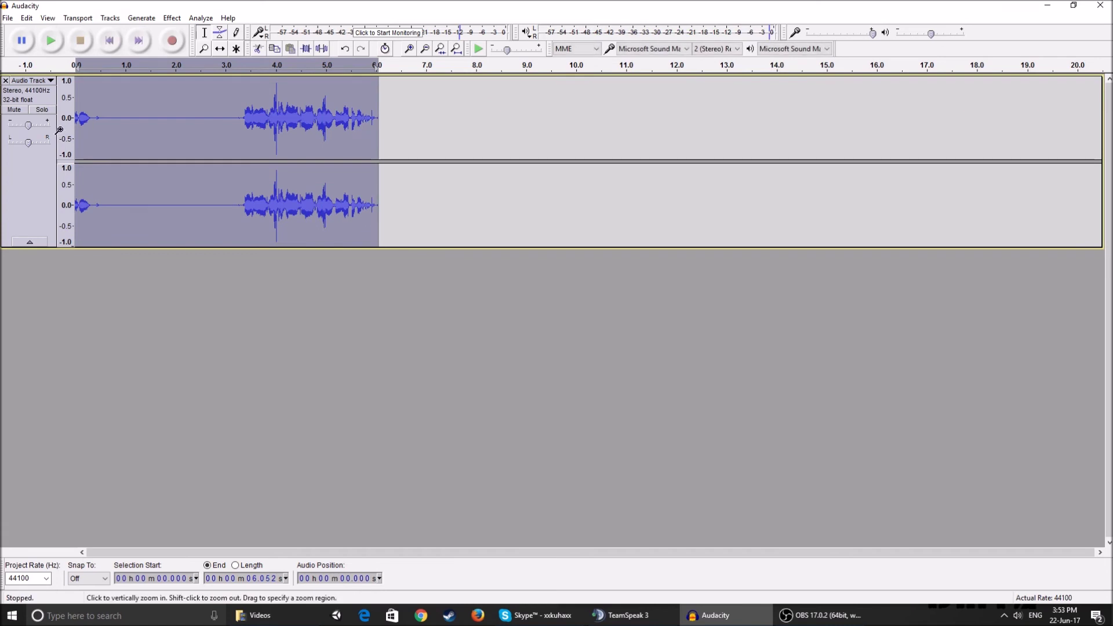
mouse_move(30, 125)
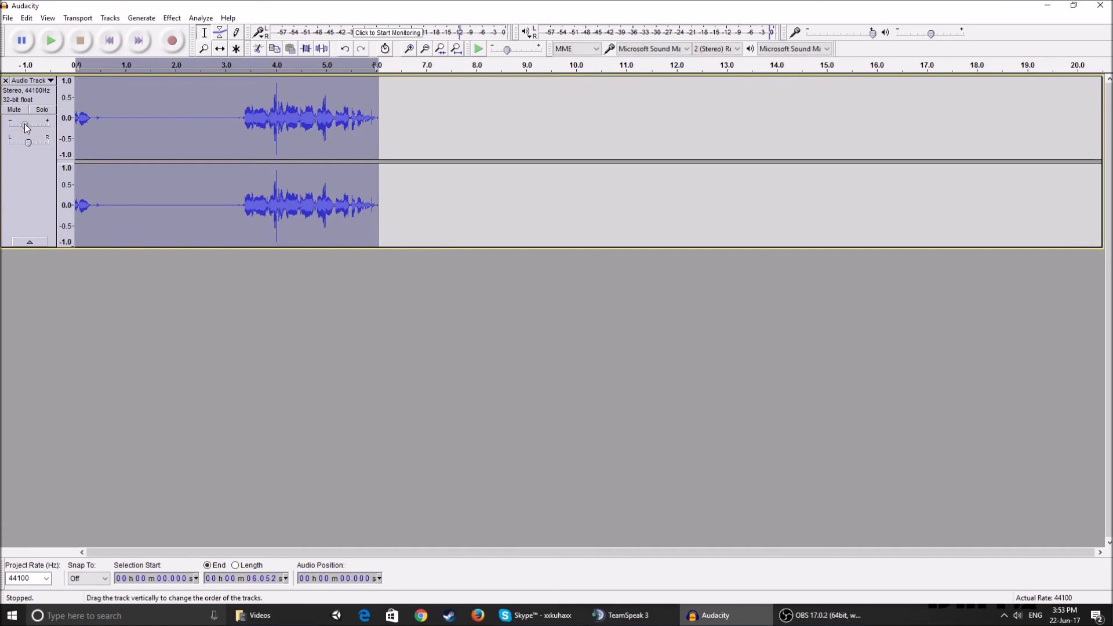
click(235, 66)
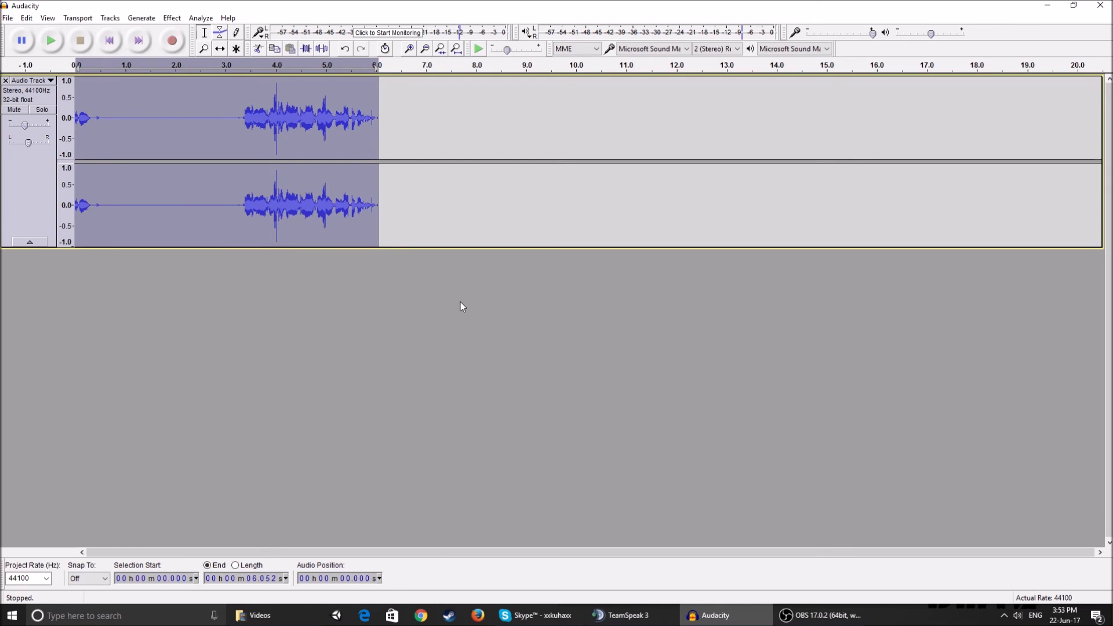
- Apply Change Pitch at -4% (5512.5 Hz to 5292 Hz), then play from about 3.0 s
click(173, 20)
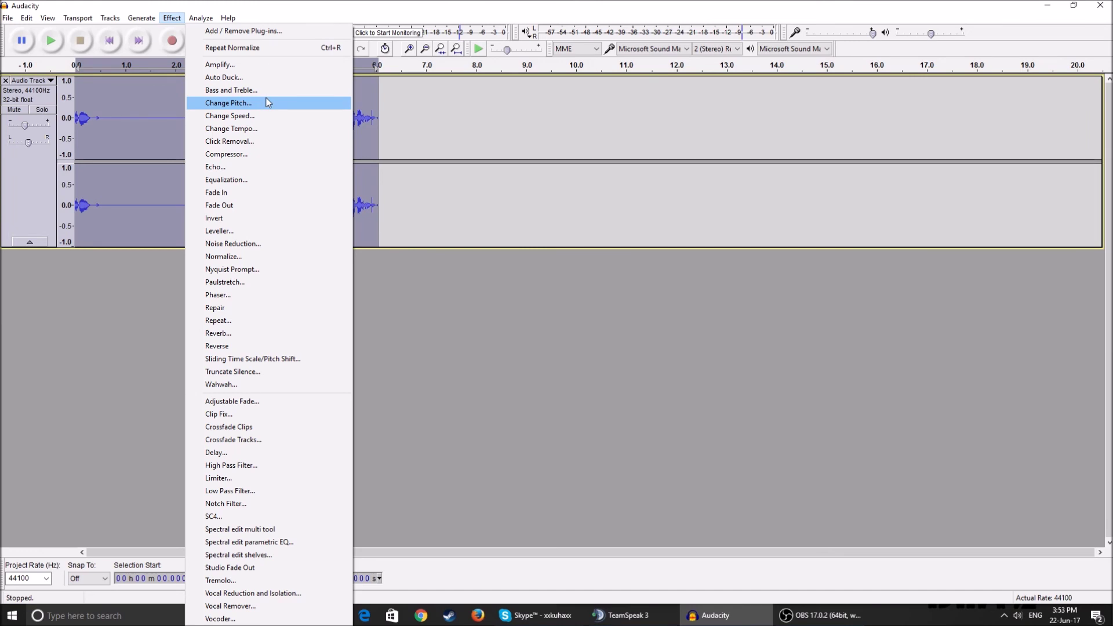
click(228, 103)
drag(556, 363, 549, 364)
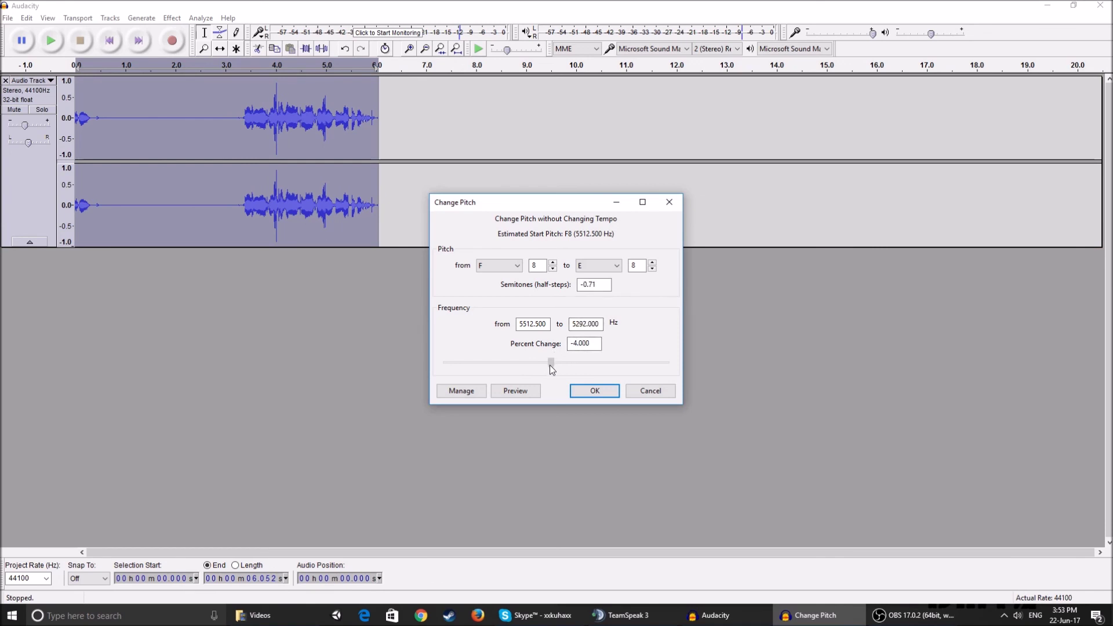
click(611, 394)
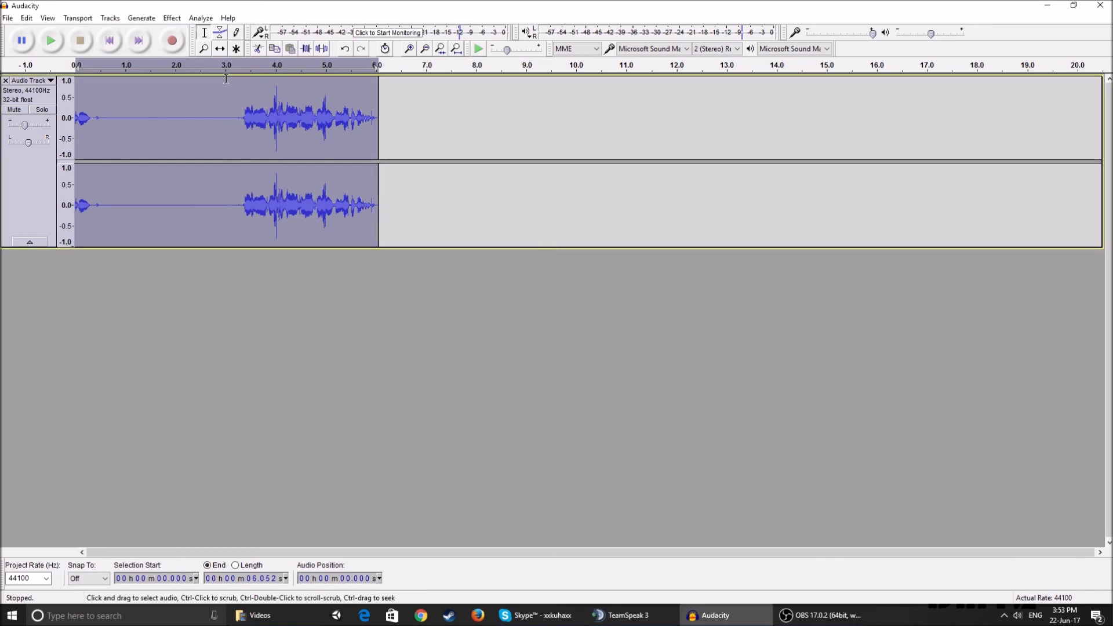
click(228, 70)
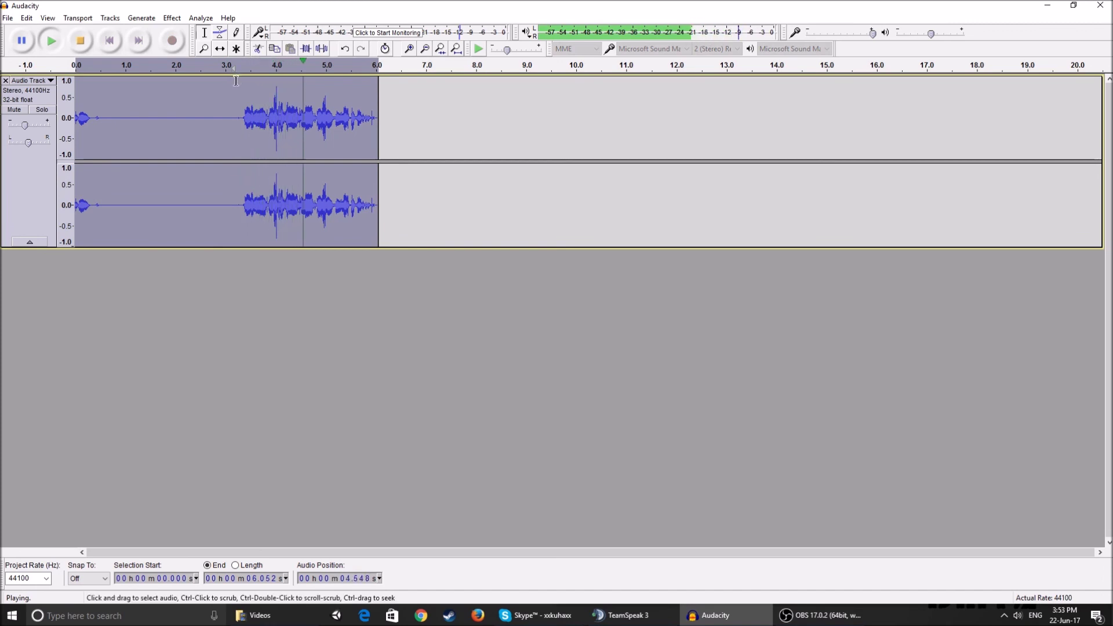